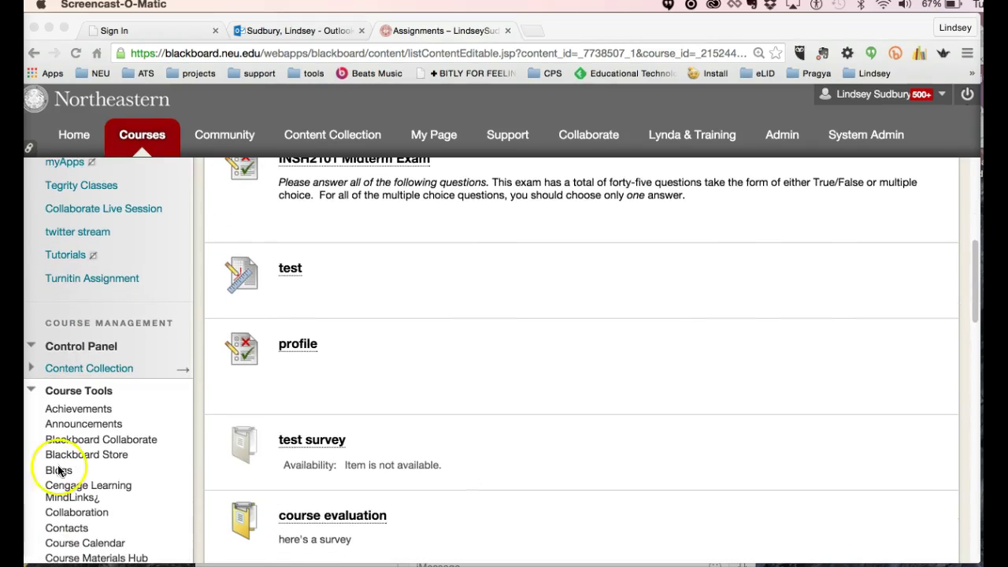
Step: Open the Full Grade Center from the Grade Center section of the course's Control Panel
{"action": "scroll", "coordinate": [63, 464], "scroll_direction": "down", "scroll_amount": 4}
{"action": "scroll", "coordinate": [67, 461], "scroll_direction": "down", "scroll_amount": 2}
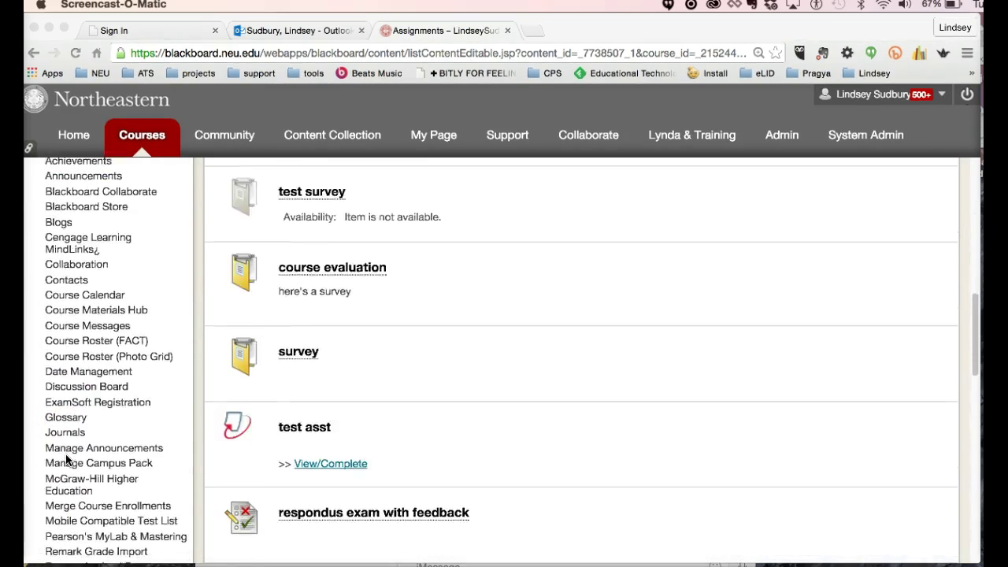
{"action": "scroll", "coordinate": [67, 460], "scroll_direction": "up", "scroll_amount": 6}
{"action": "scroll", "coordinate": [67, 461], "scroll_direction": "down", "scroll_amount": 20}
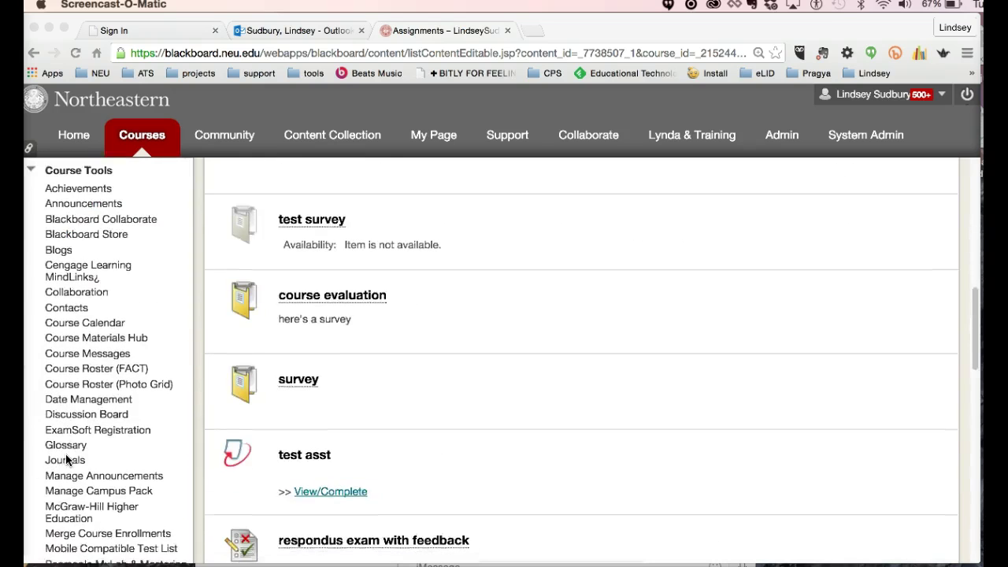
{"action": "left_click", "coordinate": [65, 345]}
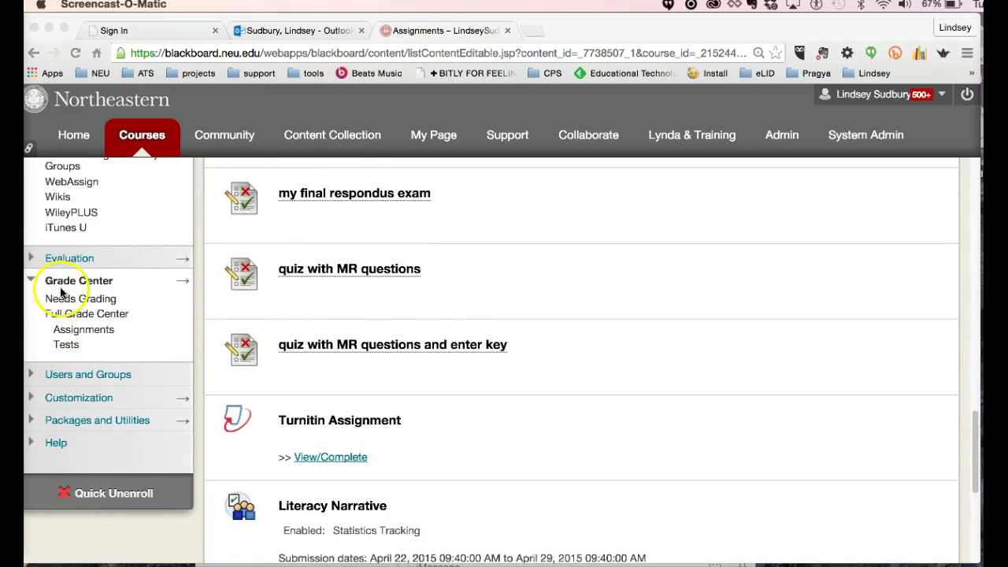
{"action": "left_click", "coordinate": [62, 315]}
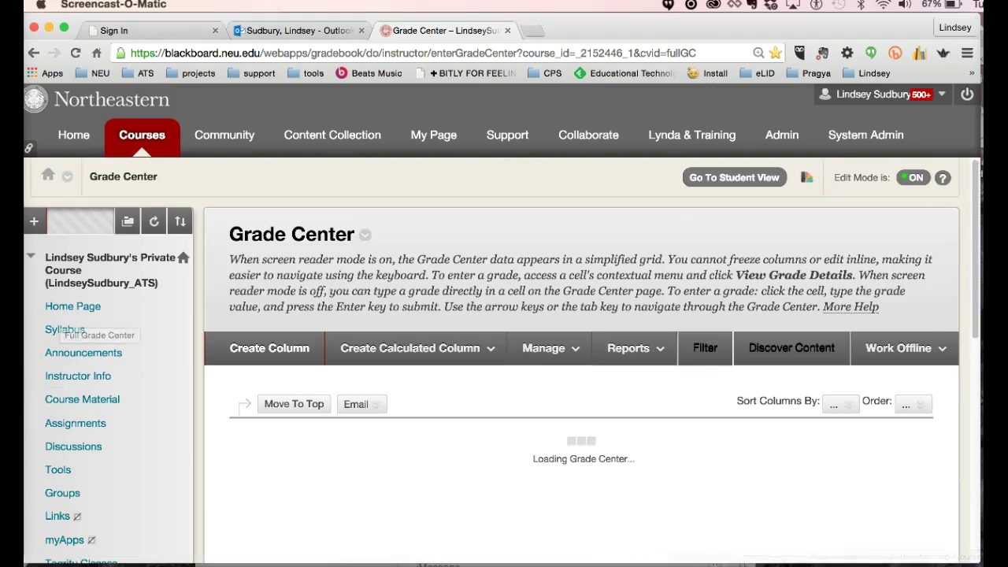
Step: Open Assignment File Download for the Basic Blackboard Assignment column at the far end of the grade grid
{"action": "scroll", "coordinate": [927, 315], "scroll_direction": "down", "scroll_amount": 6}
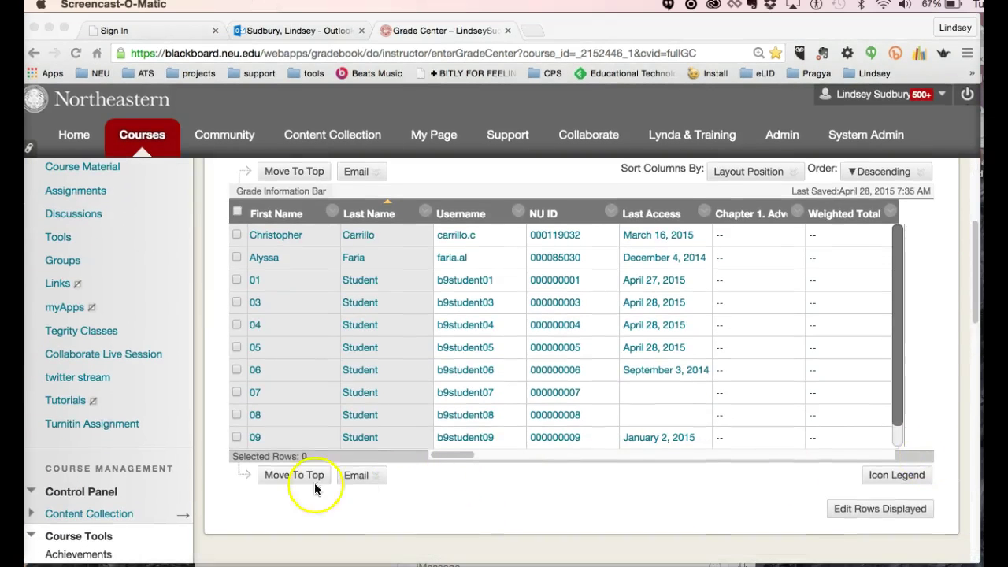
{"action": "scroll", "coordinate": [118, 441], "scroll_direction": "down", "scroll_amount": 8}
{"action": "scroll", "coordinate": [113, 469], "scroll_direction": "up", "scroll_amount": 12}
{"action": "scroll", "coordinate": [113, 470], "scroll_direction": "down", "scroll_amount": 20}
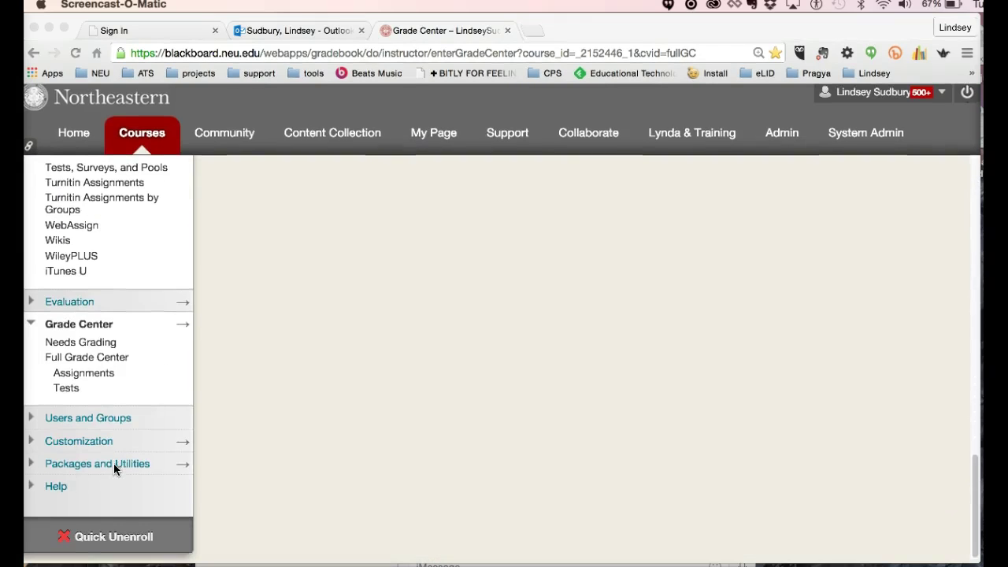
{"action": "scroll", "coordinate": [363, 319], "scroll_direction": "up", "scroll_amount": 12}
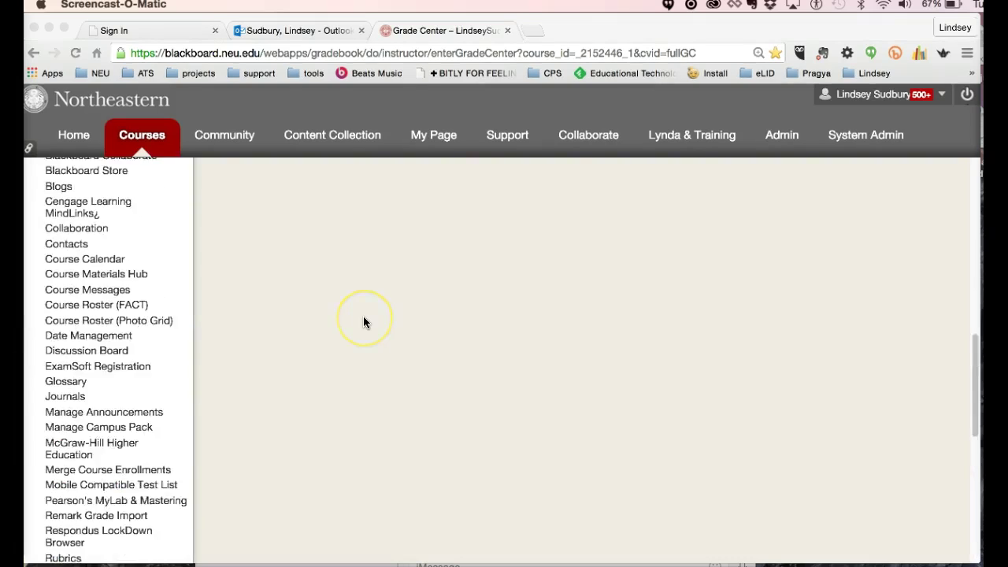
{"action": "scroll", "coordinate": [363, 316], "scroll_direction": "up", "scroll_amount": 5}
{"action": "scroll", "coordinate": [455, 400], "scroll_direction": "up", "scroll_amount": 2}
{"action": "scroll", "coordinate": [452, 409], "scroll_direction": "down", "scroll_amount": 1}
{"action": "left_click", "coordinate": [443, 457]}
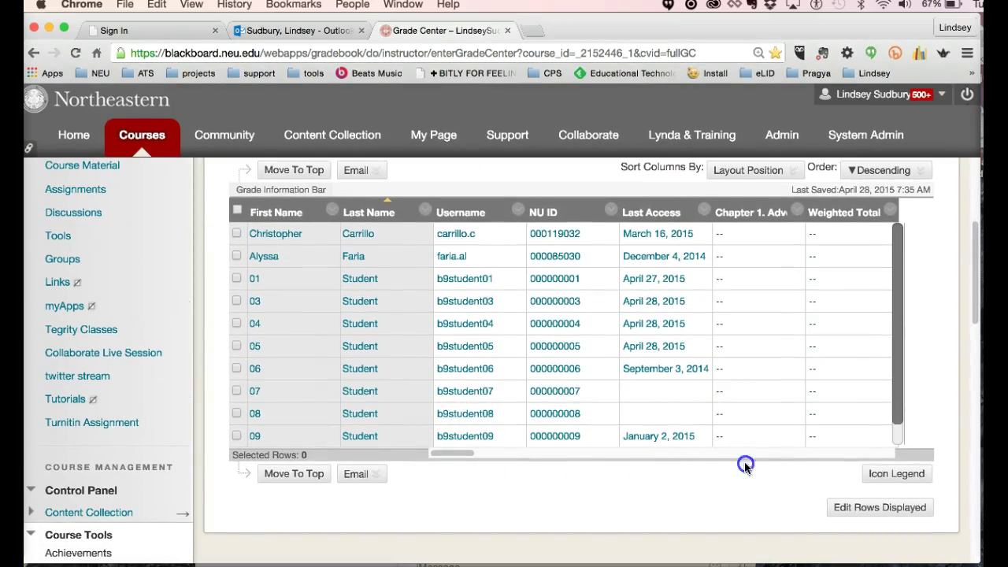
{"action": "left_click", "coordinate": [787, 454]}
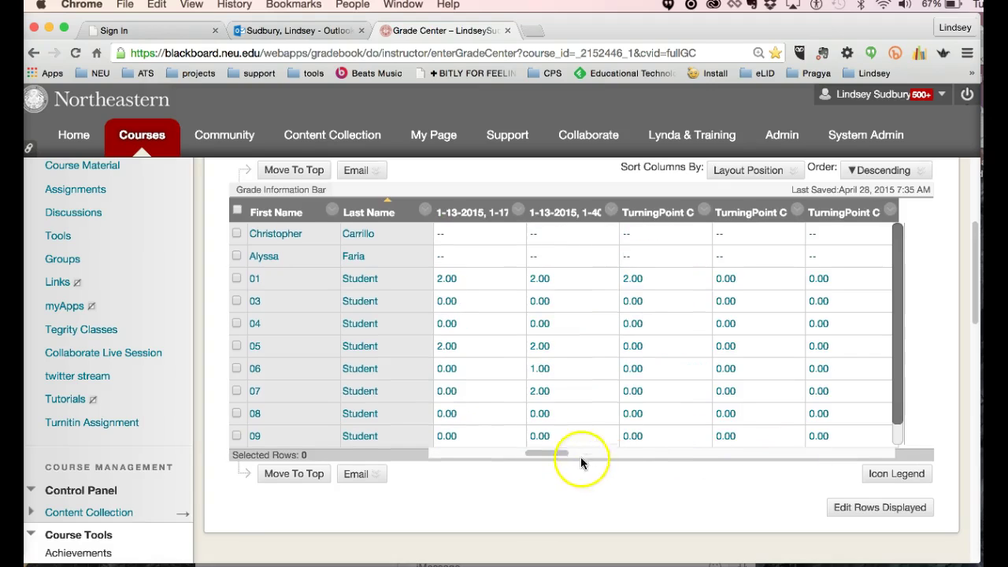
{"action": "left_click_drag", "start_coordinate": [552, 453], "coordinate": [921, 431]}
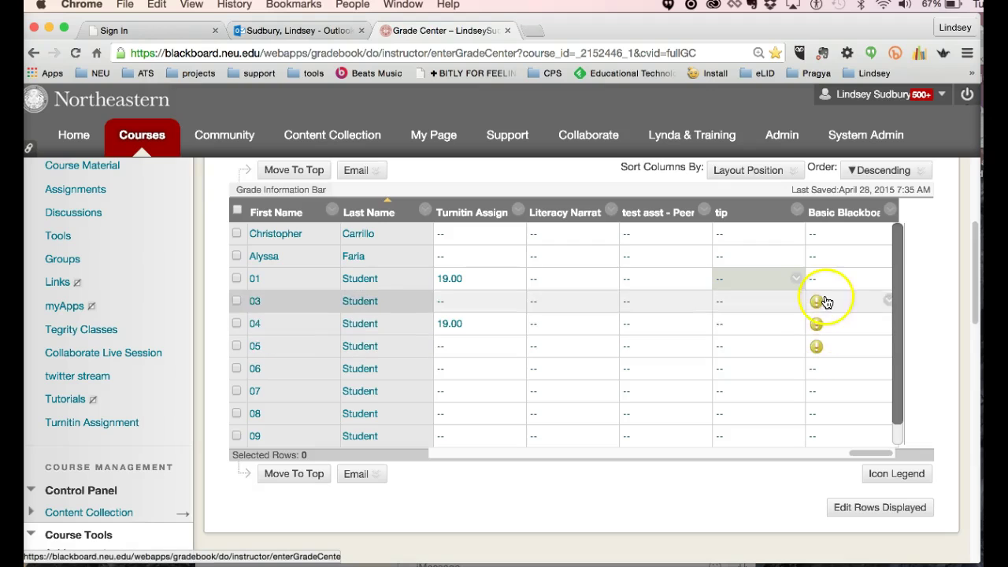
{"action": "left_click", "coordinate": [890, 213]}
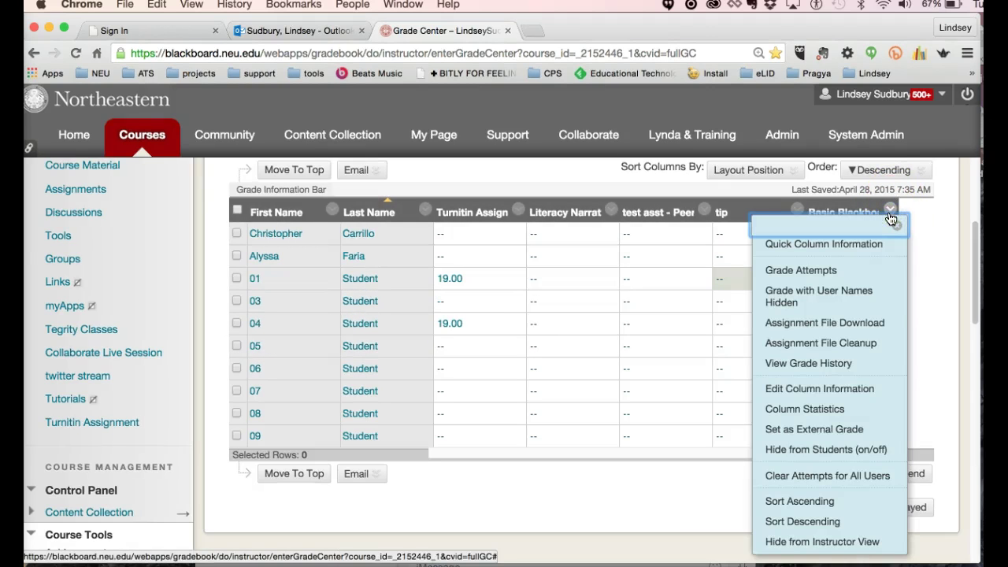
{"action": "left_click", "coordinate": [835, 324]}
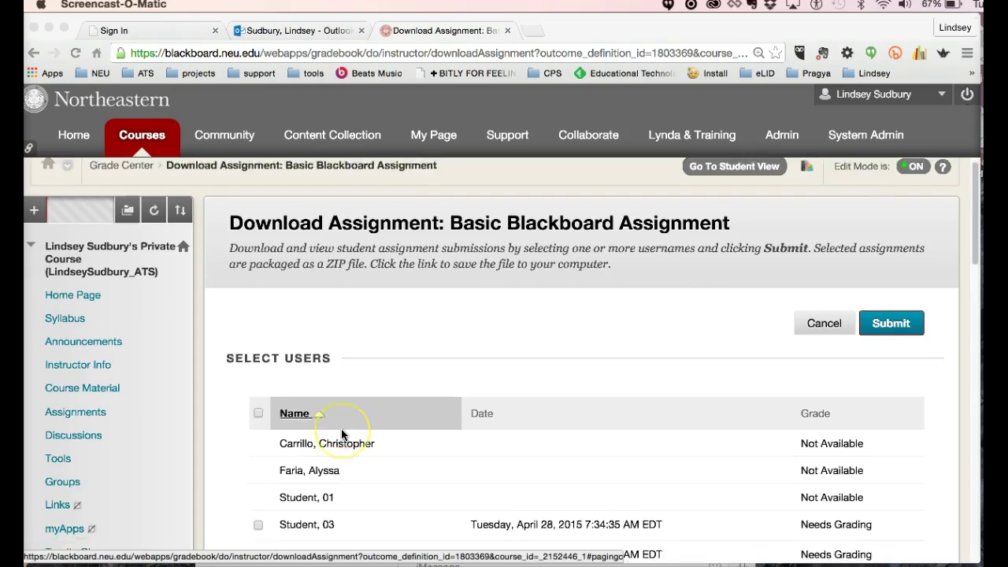
Step: Select all available student submissions for the Basic Blackboard Assignment and submit them for packaging
{"action": "scroll", "coordinate": [341, 431], "scroll_direction": "down", "scroll_amount": 5}
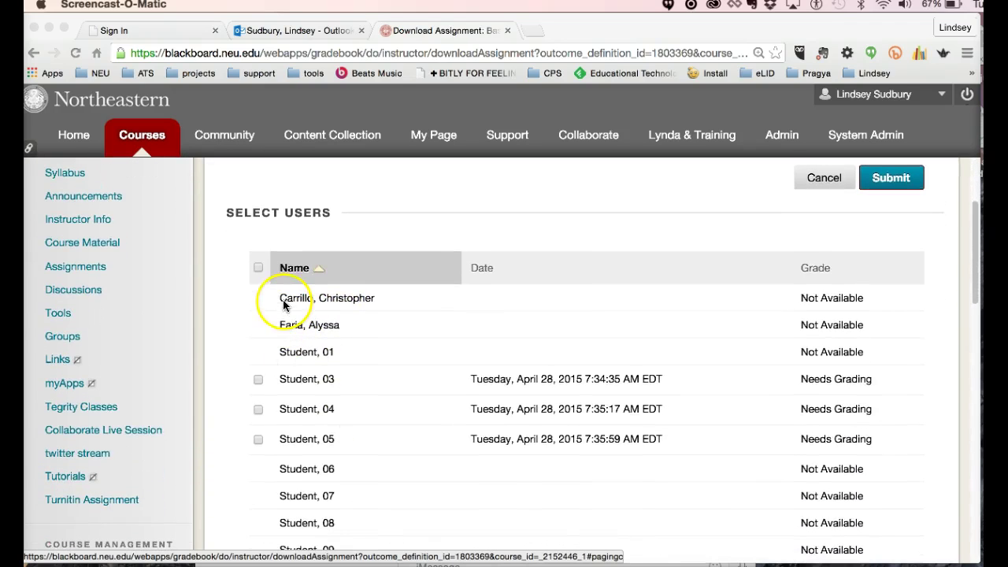
{"action": "left_click", "coordinate": [259, 270]}
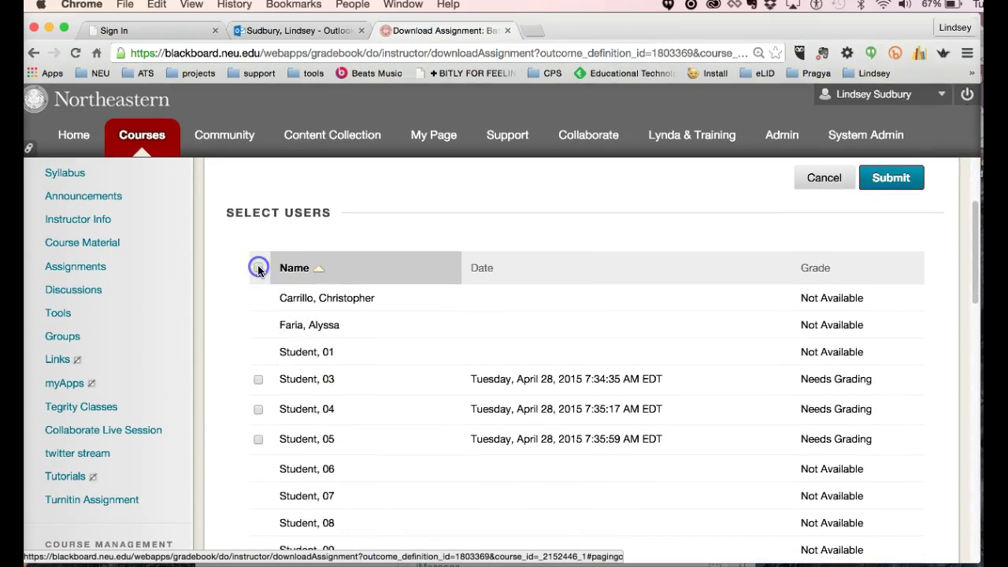
{"action": "left_click", "coordinate": [258, 269]}
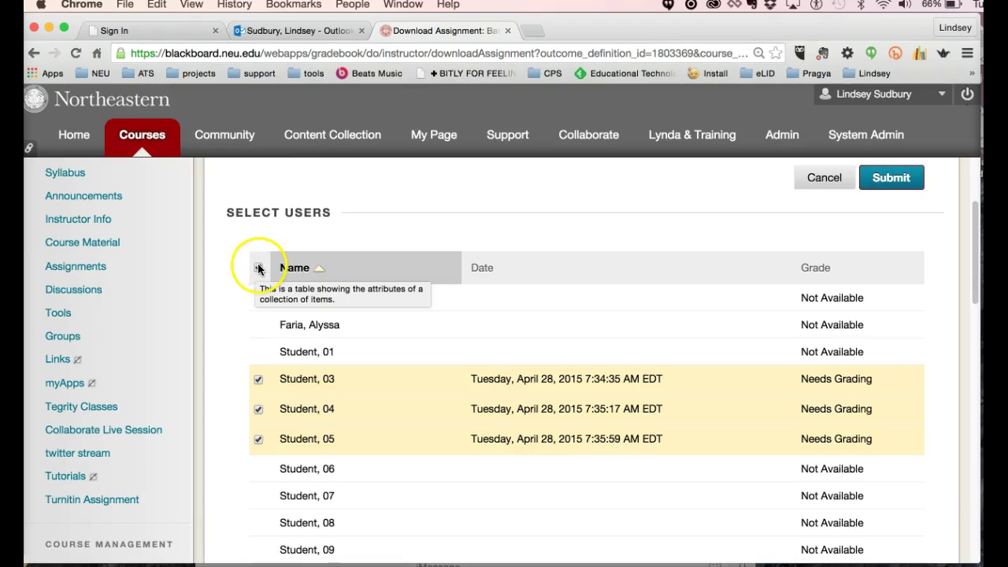
{"action": "left_click", "coordinate": [888, 179]}
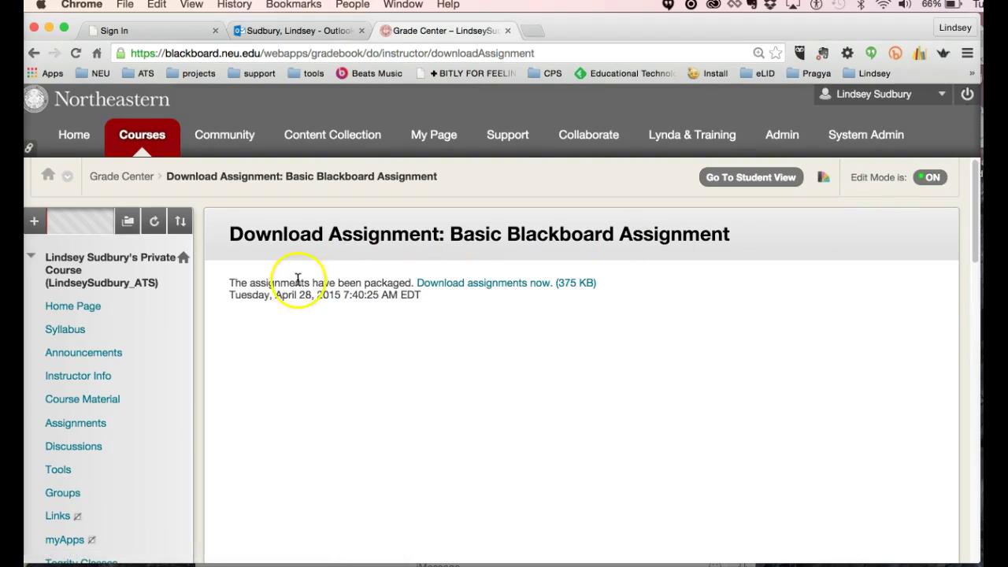
Step: Download the packaged assignments, extract the gradebook ZIP file and expand the resulting folder in the Finder's Downloads
{"action": "left_click", "coordinate": [466, 283]}
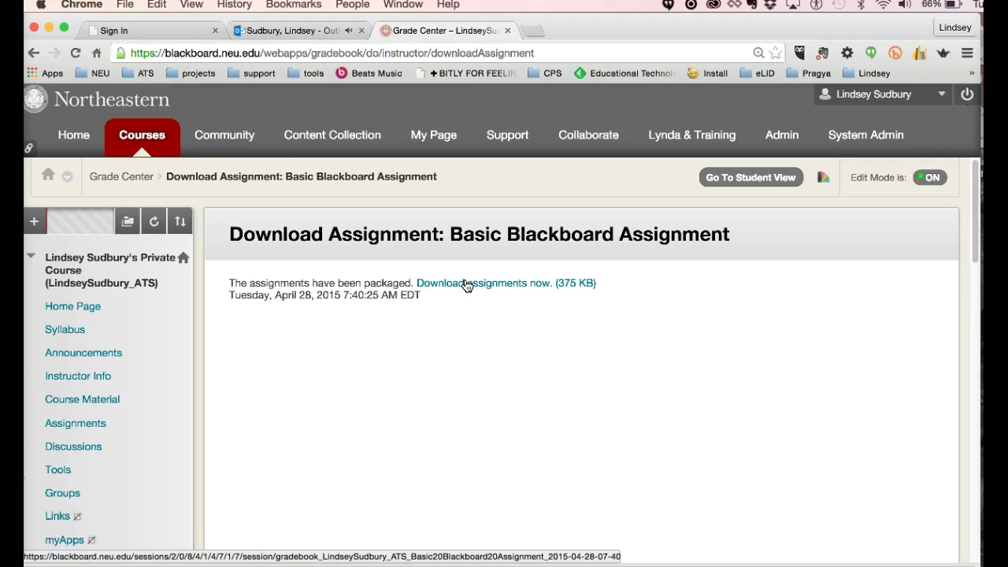
{"action": "left_click", "coordinate": [371, 468]}
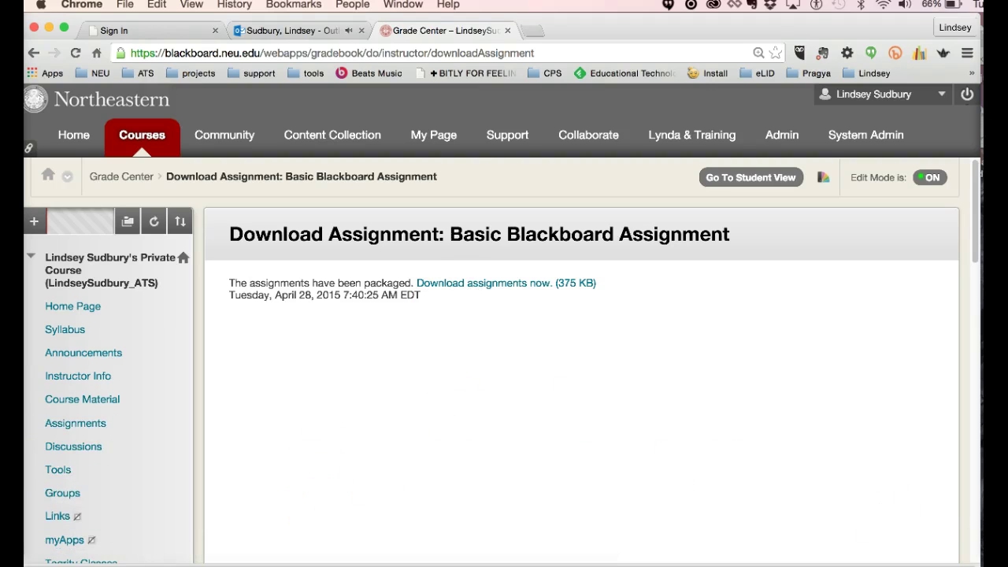
{"action": "left_click", "coordinate": [370, 550]}
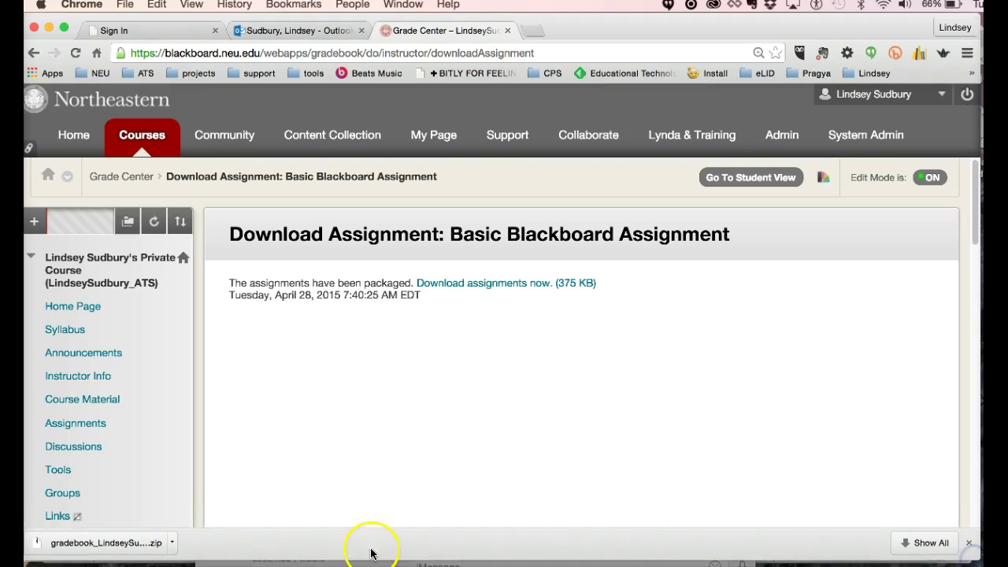
{"action": "left_click", "coordinate": [122, 542]}
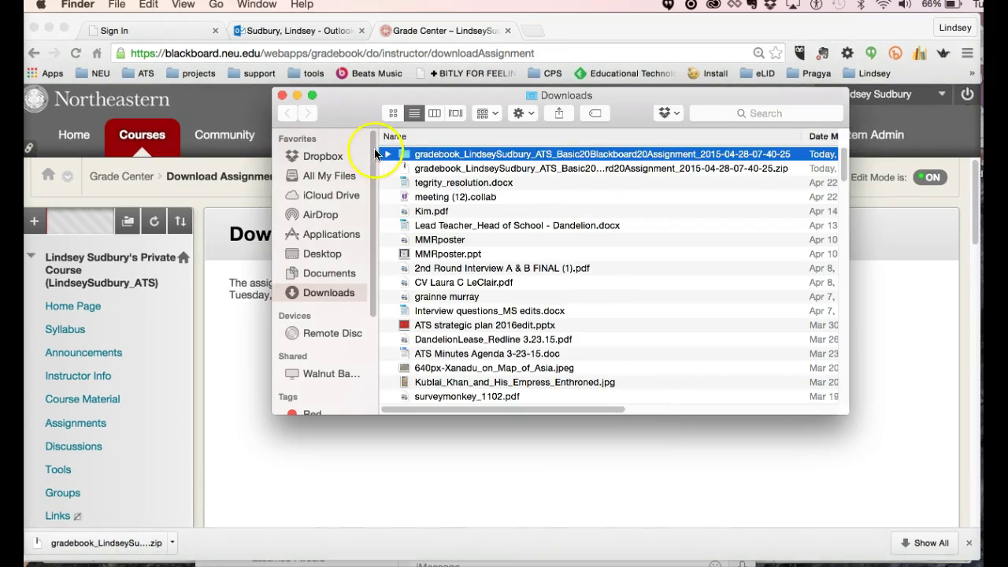
{"action": "left_click", "coordinate": [387, 154]}
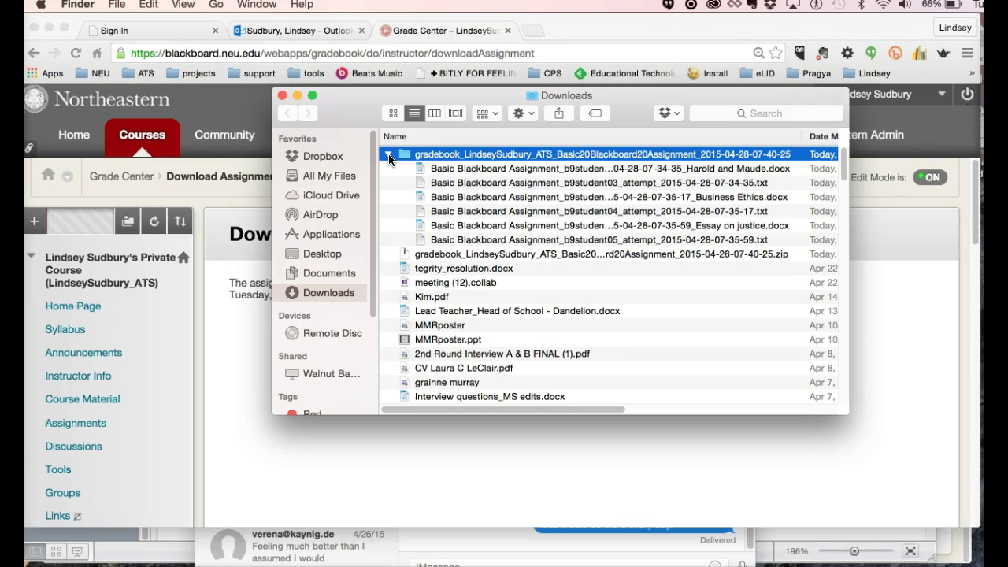
Step: Open a second Finder window showing the Desktop and create a new folder there
{"action": "key", "text": "super+n"}
{"action": "left_click_drag", "start_coordinate": [382, 32], "coordinate": [594, 290]}
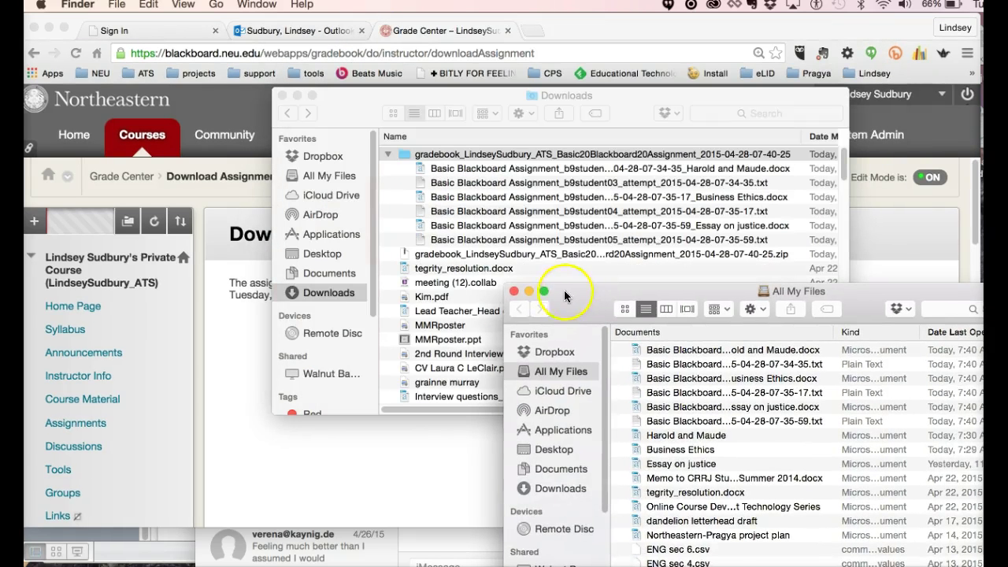
{"action": "left_click", "coordinate": [554, 449]}
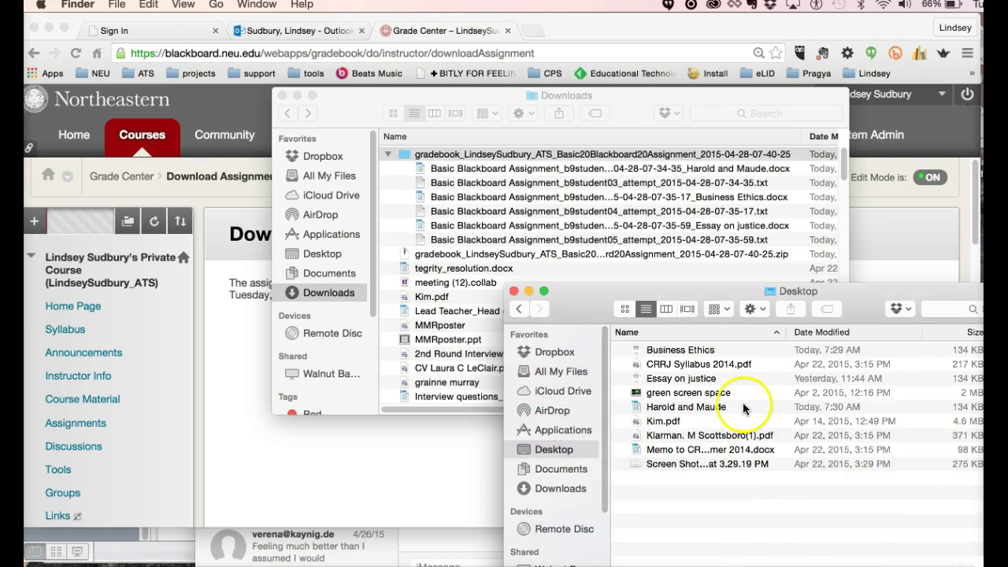
{"action": "left_click", "coordinate": [117, 4]}
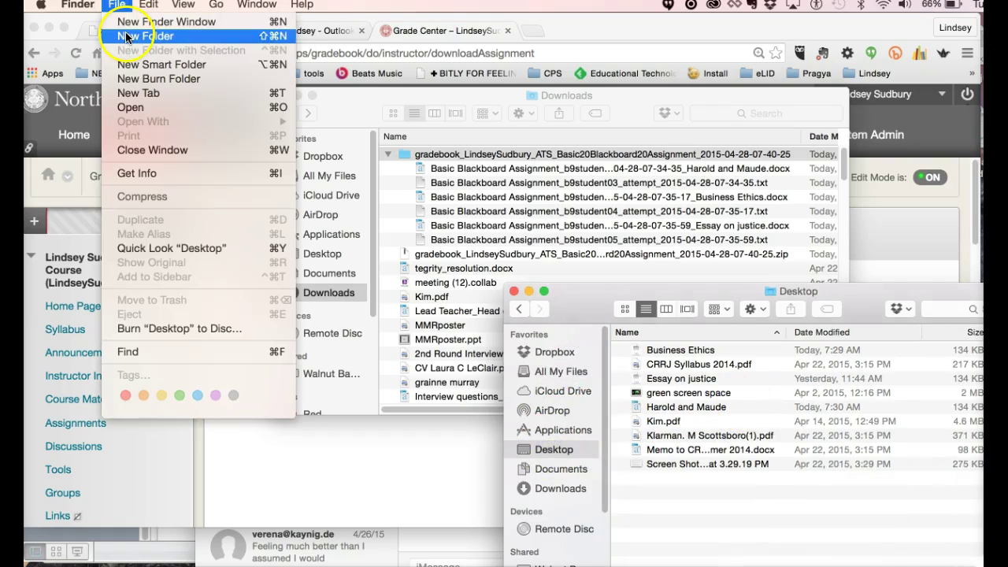
{"action": "left_click", "coordinate": [135, 32]}
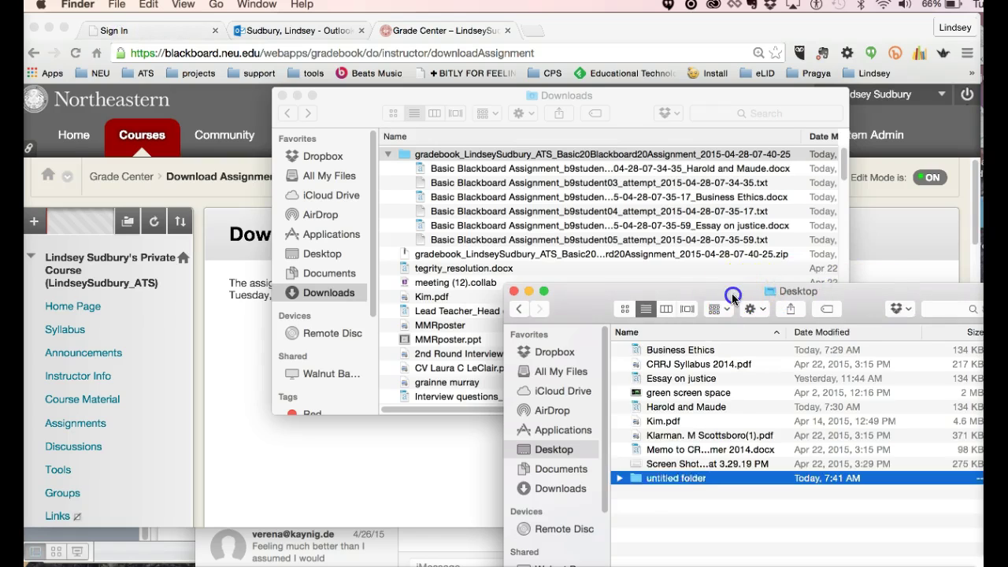
Step: Rename the new untitled folder on the Desktop as turnitin assignments
{"action": "left_click_drag", "start_coordinate": [725, 291], "coordinate": [693, 226]}
{"action": "double_click", "coordinate": [634, 413]}
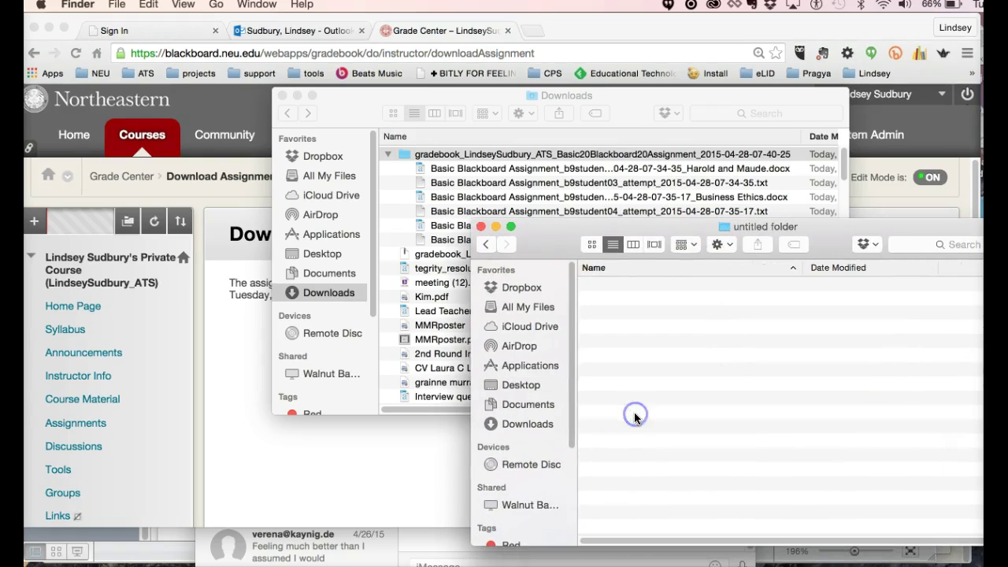
{"action": "left_click", "coordinate": [493, 244]}
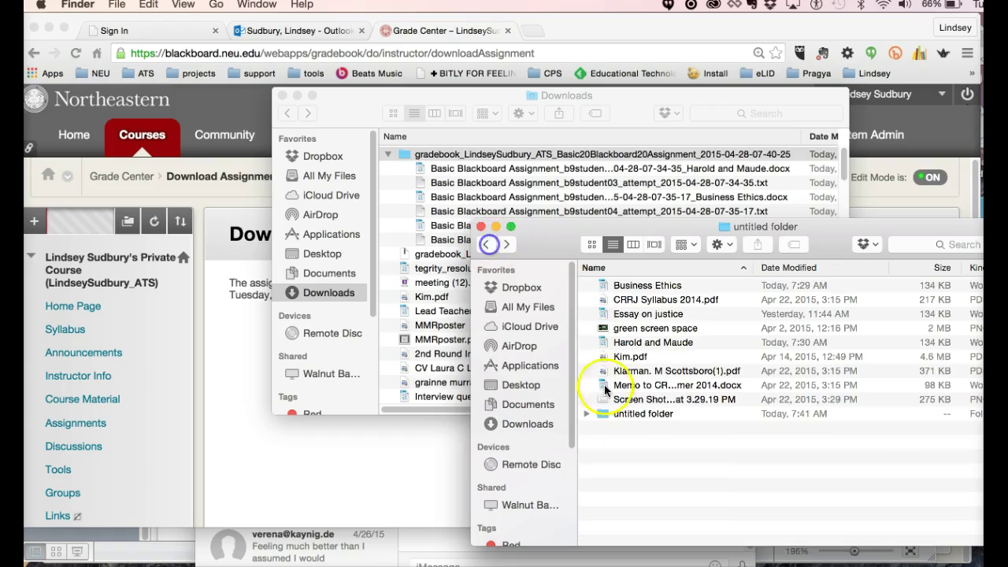
{"action": "left_click", "coordinate": [623, 417]}
{"action": "left_click", "coordinate": [628, 413]}
{"action": "type", "text": "turnitin ass"}
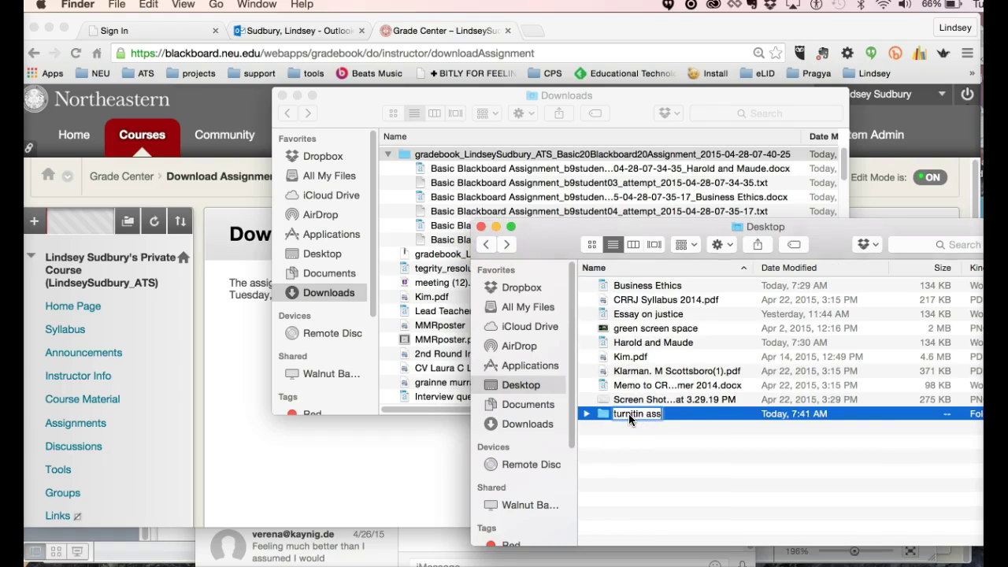
{"action": "type", "text": "ignments"}
Step: Examine the first submission's attempt .txt file from the extracted gradebook folder in TextEdit, and quit TextEdit
{"action": "left_click", "coordinate": [462, 95]}
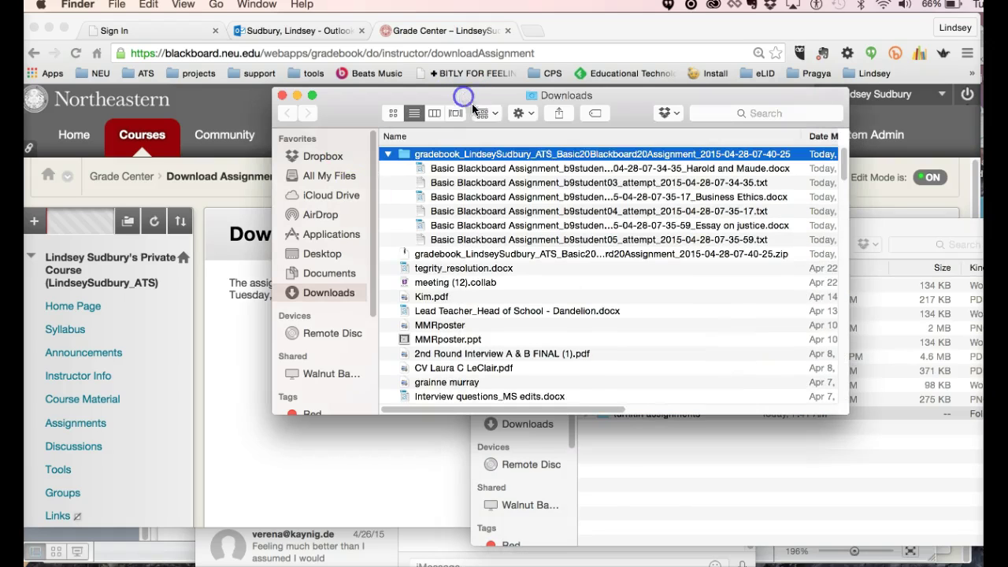
{"action": "left_click", "coordinate": [460, 169]}
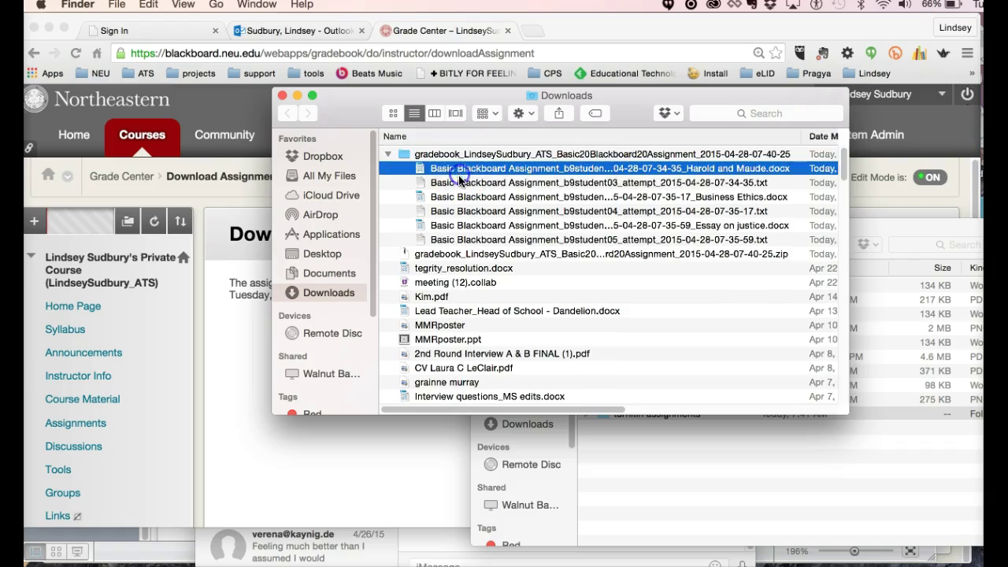
{"action": "left_click", "coordinate": [461, 184]}
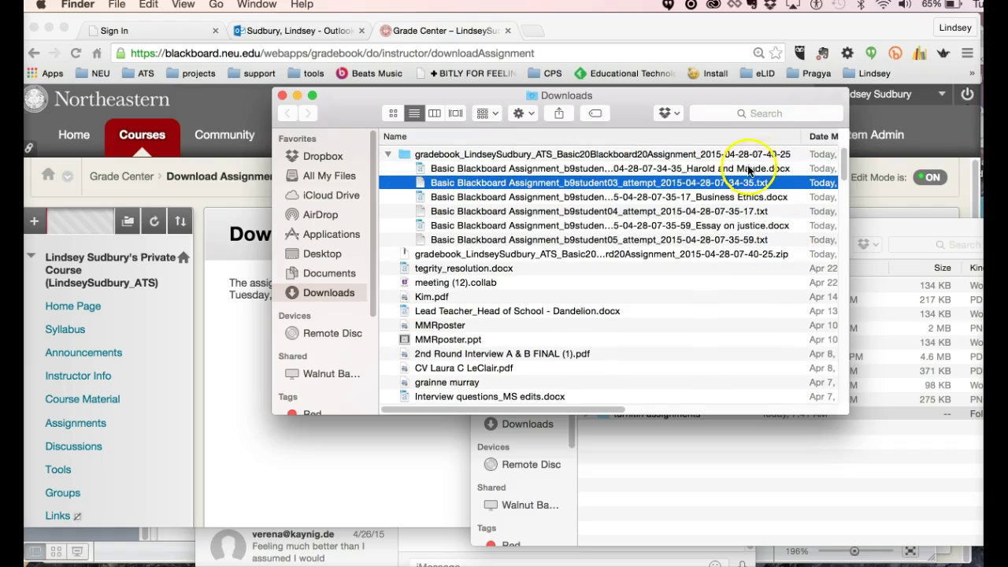
{"action": "double_click", "coordinate": [401, 181]}
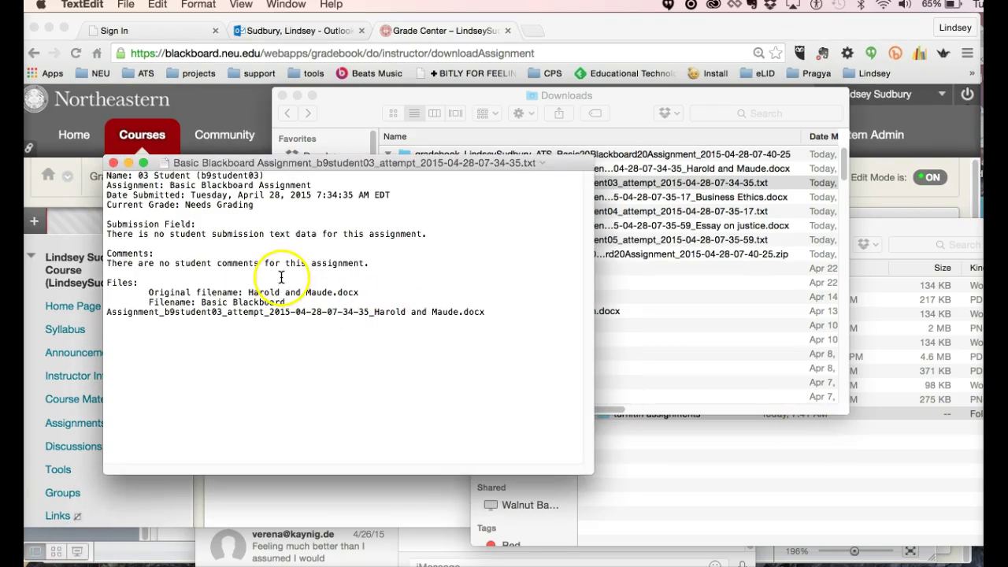
{"action": "key", "text": "super+q"}
Step: Move the three student essay .docx files from the extracted gradebook folder into the turnitin assignments folder on the Desktop
{"action": "left_click", "coordinate": [608, 182]}
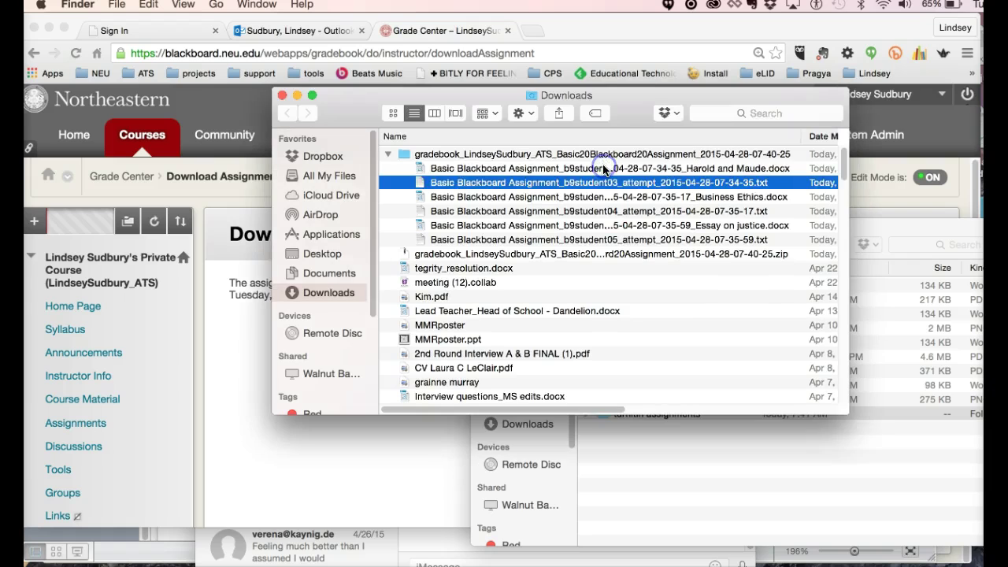
{"action": "left_click", "coordinate": [607, 168]}
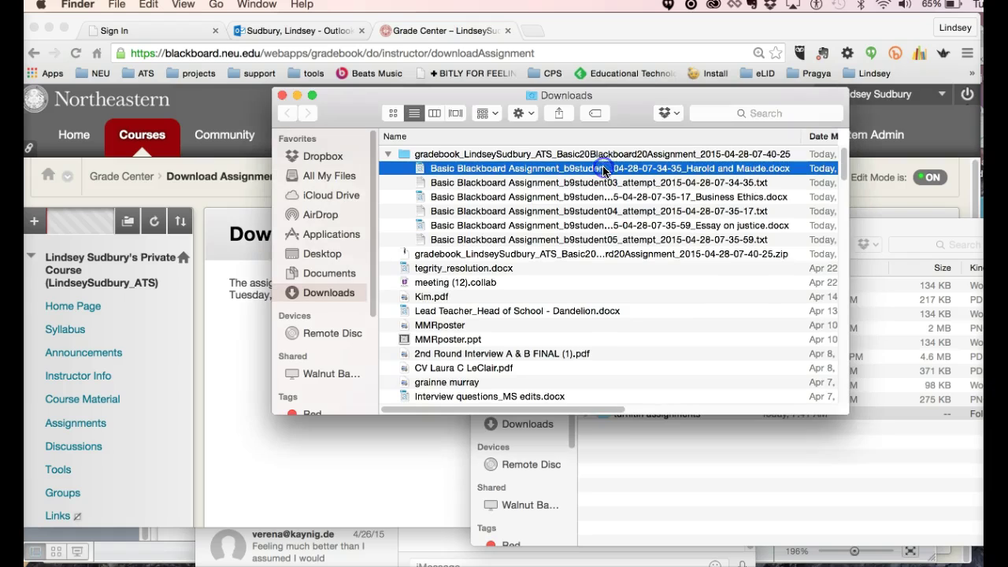
{"action": "left_click", "coordinate": [582, 203], "text": "super"}
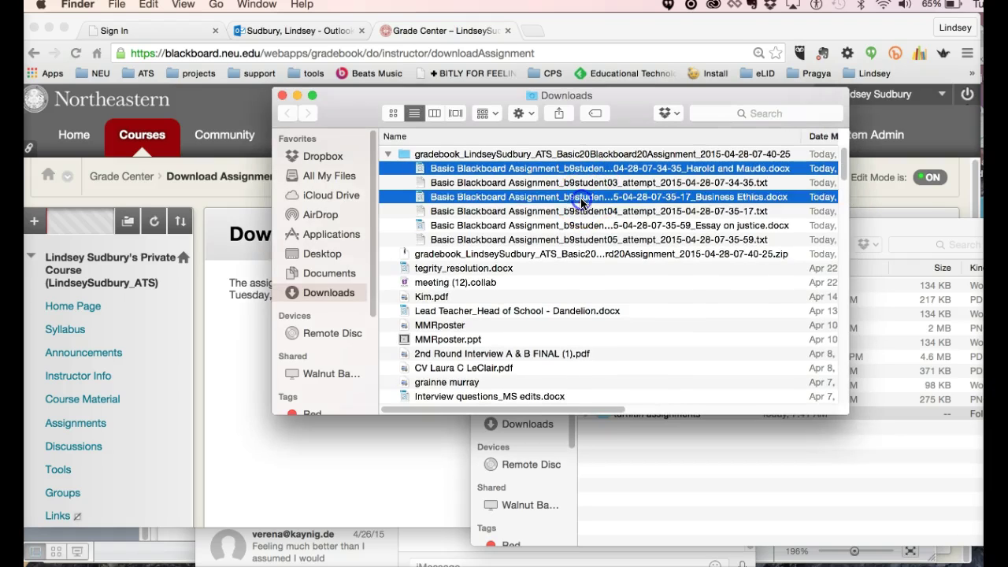
{"action": "left_click", "coordinate": [515, 225], "text": "super"}
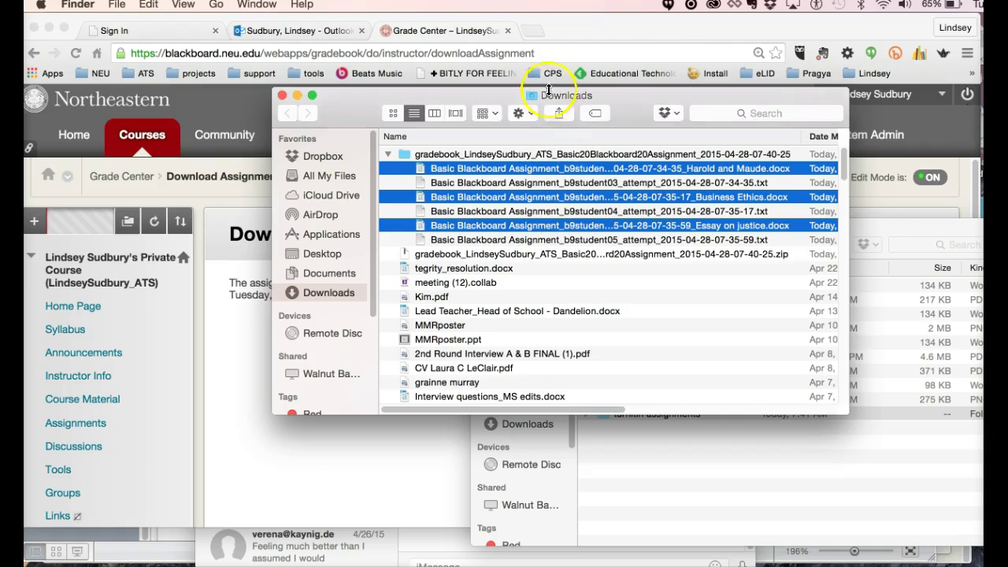
{"action": "left_click_drag", "start_coordinate": [548, 89], "coordinate": [352, 26]}
{"action": "left_click_drag", "start_coordinate": [340, 109], "coordinate": [648, 415]}
Step: Expand the turnitin assignments folder to check its contents, and close the Downloads window
{"action": "left_click", "coordinate": [585, 415]}
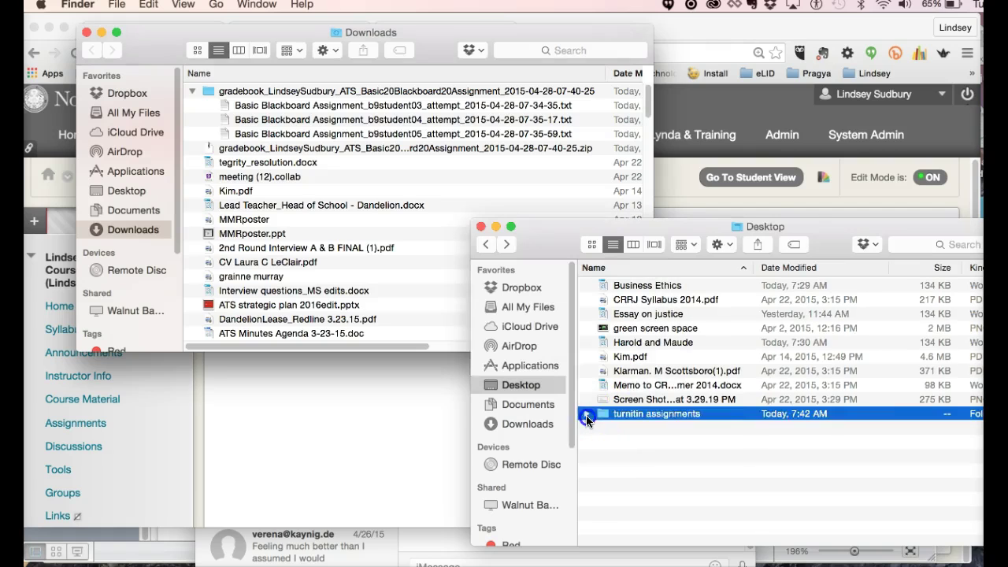
{"action": "left_click", "coordinate": [586, 415]}
{"action": "left_click", "coordinate": [683, 512]}
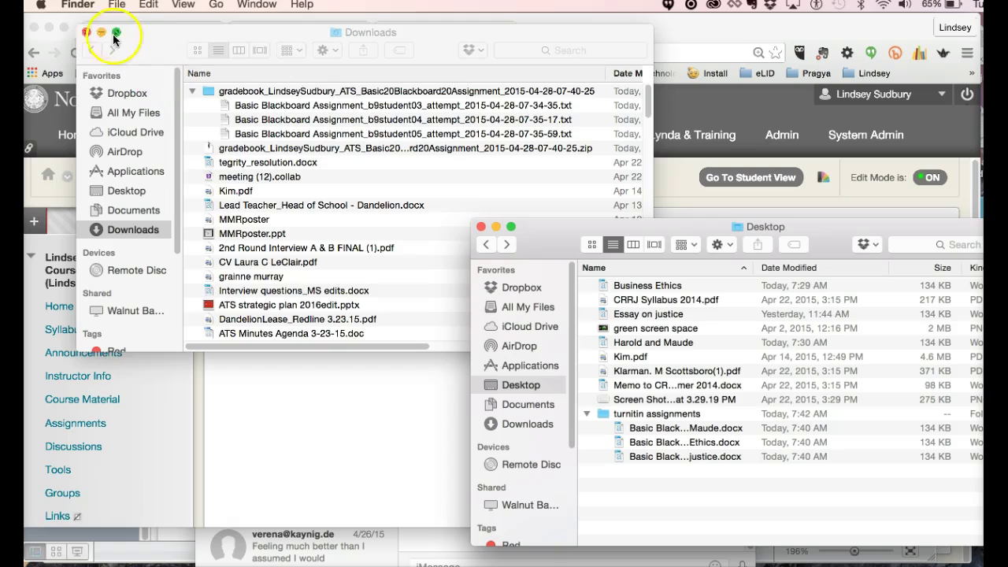
{"action": "left_click", "coordinate": [87, 32]}
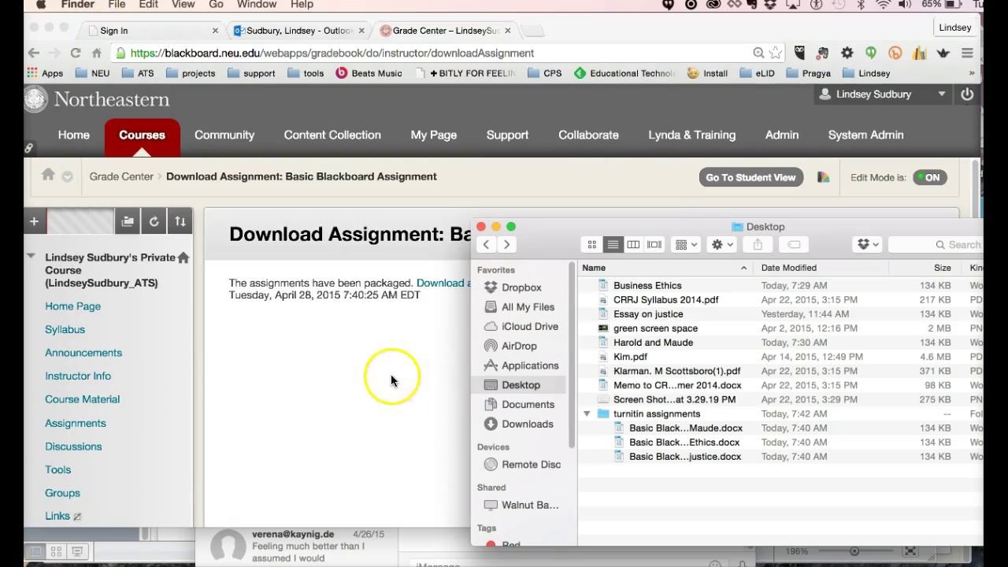
Step: Return to the Blackboard course in Chrome and open its Assignments content area
{"action": "left_click", "coordinate": [393, 377]}
{"action": "scroll", "coordinate": [114, 394], "scroll_direction": "down", "scroll_amount": 3}
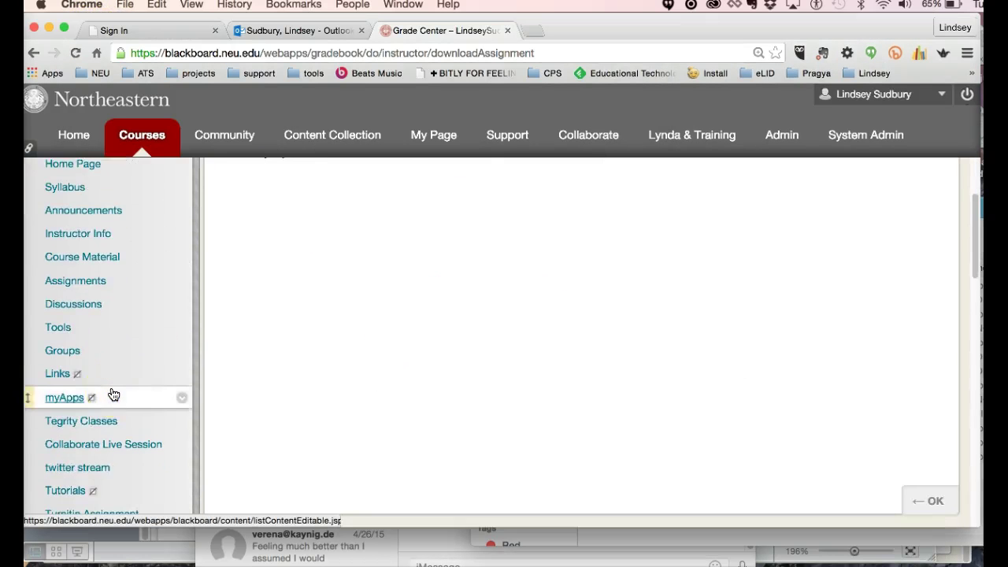
{"action": "scroll", "coordinate": [110, 393], "scroll_direction": "up", "scroll_amount": 4}
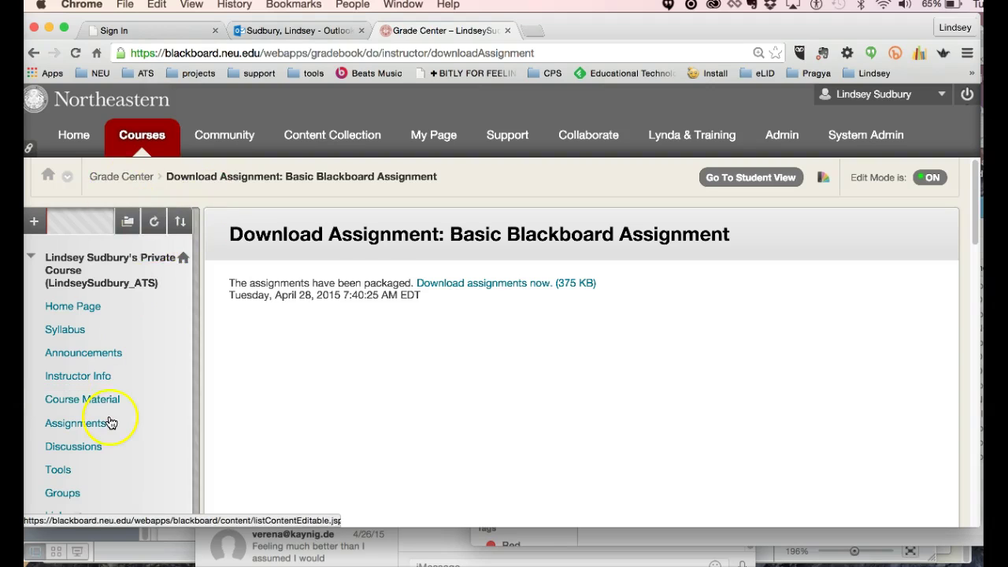
{"action": "scroll", "coordinate": [106, 417], "scroll_direction": "down", "scroll_amount": 5}
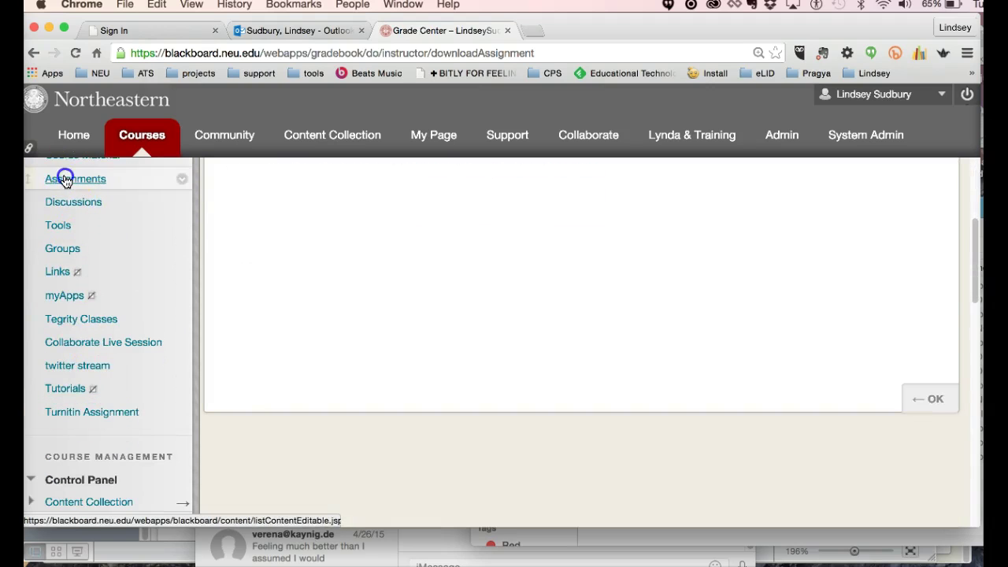
{"action": "left_click", "coordinate": [64, 178]}
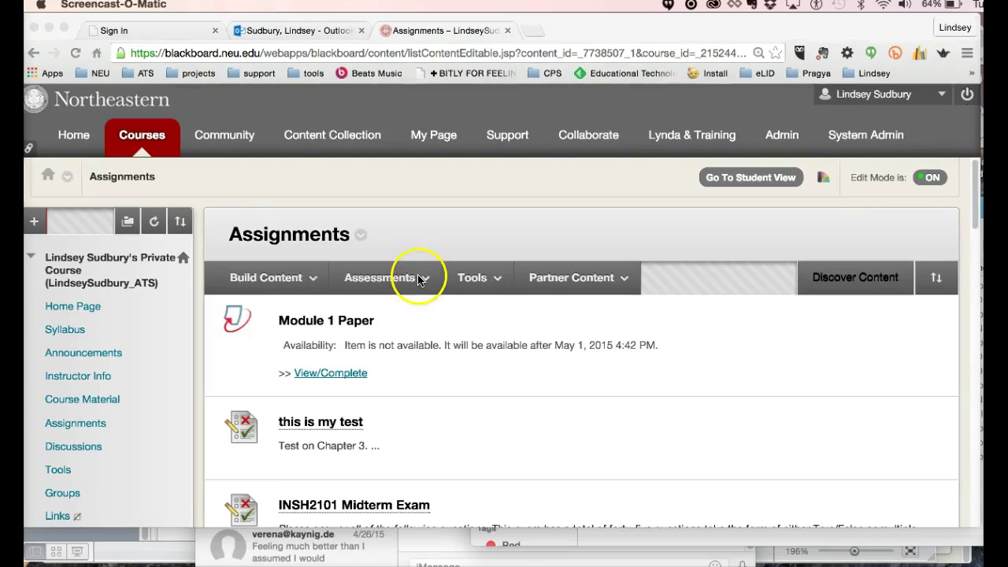
Step: Add a Turnitin assignment to the Assignments area, keeping the Paper Assignment type, and proceed to its settings form
{"action": "left_click", "coordinate": [419, 279]}
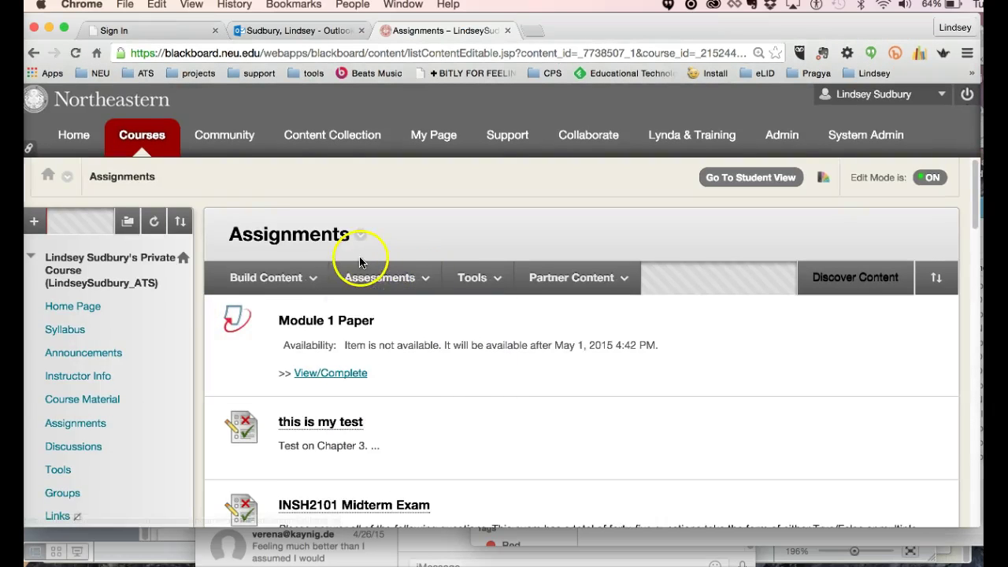
{"action": "left_click", "coordinate": [418, 278]}
{"action": "left_click", "coordinate": [404, 404]}
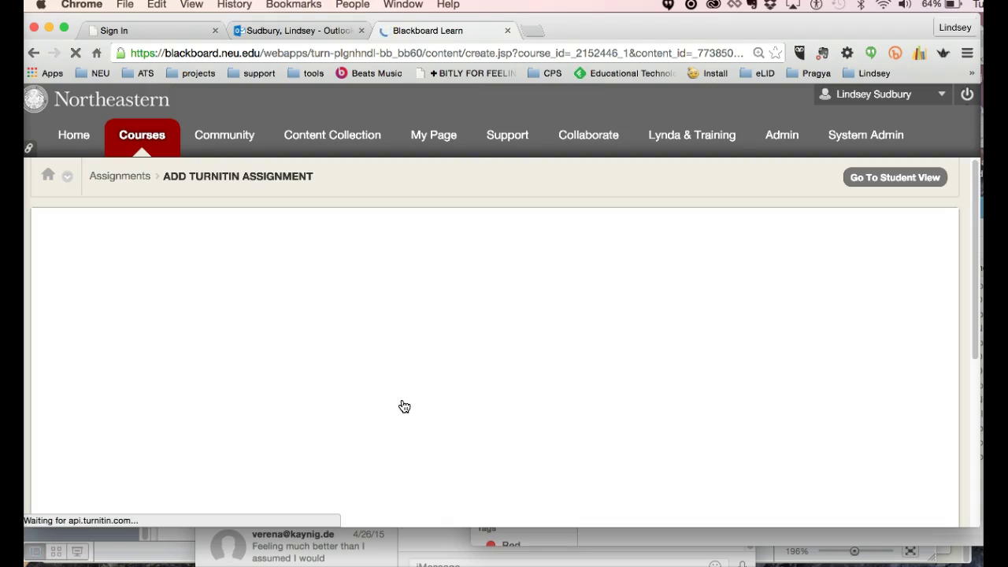
{"action": "scroll", "coordinate": [404, 405], "scroll_direction": "down", "scroll_amount": 2}
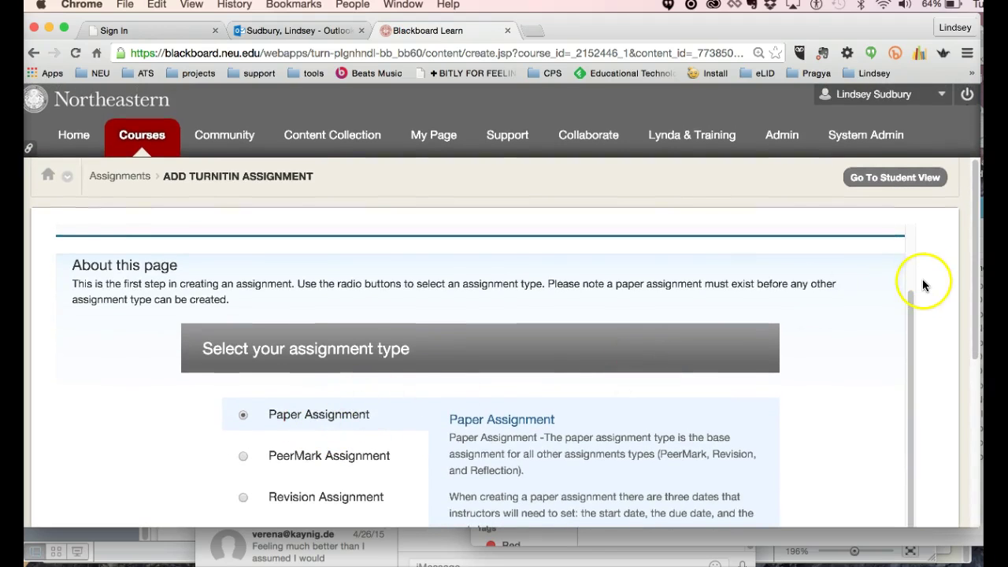
{"action": "scroll", "coordinate": [922, 279], "scroll_direction": "down", "scroll_amount": 8}
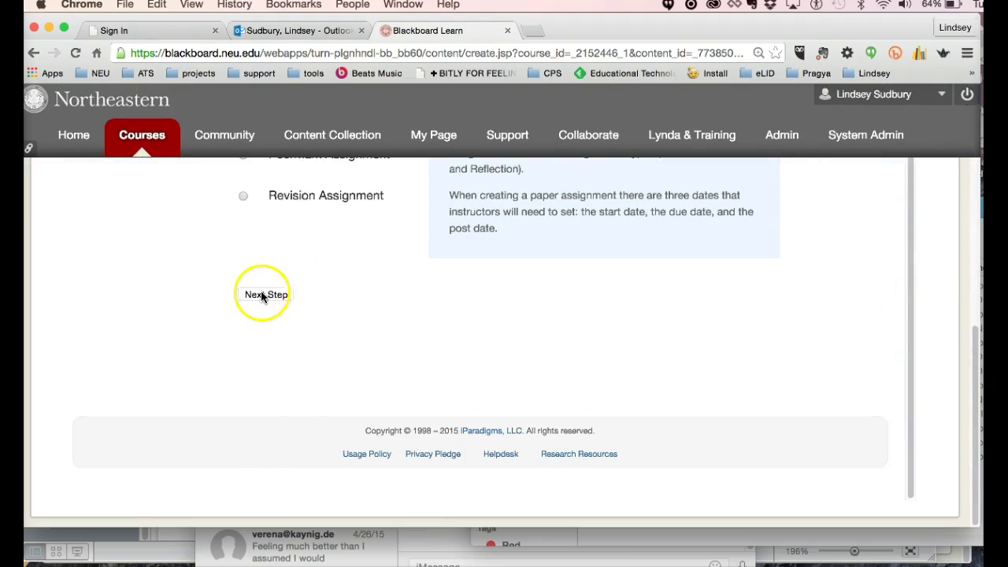
{"action": "left_click", "coordinate": [263, 295]}
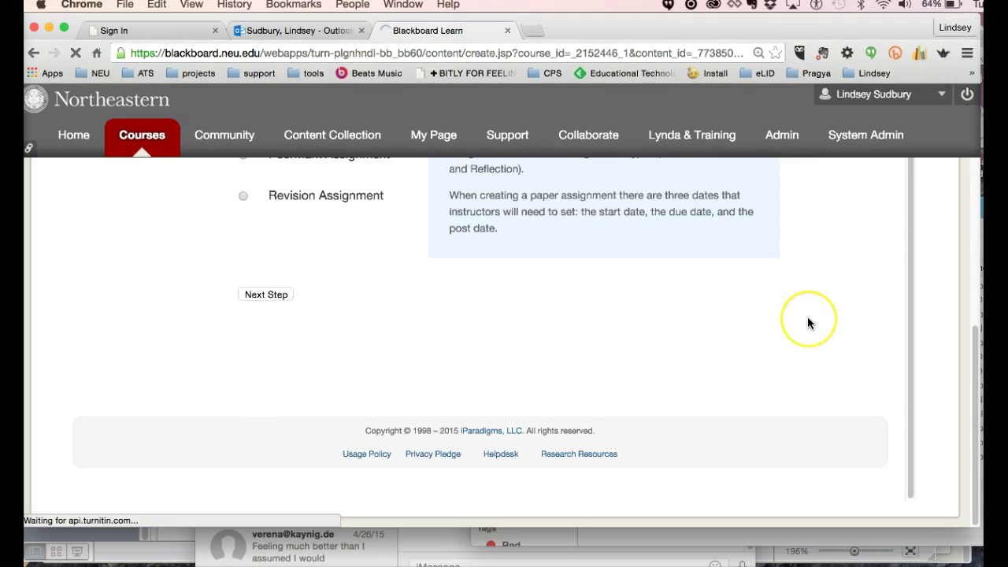
{"action": "scroll", "coordinate": [925, 338], "scroll_direction": "up", "scroll_amount": 4}
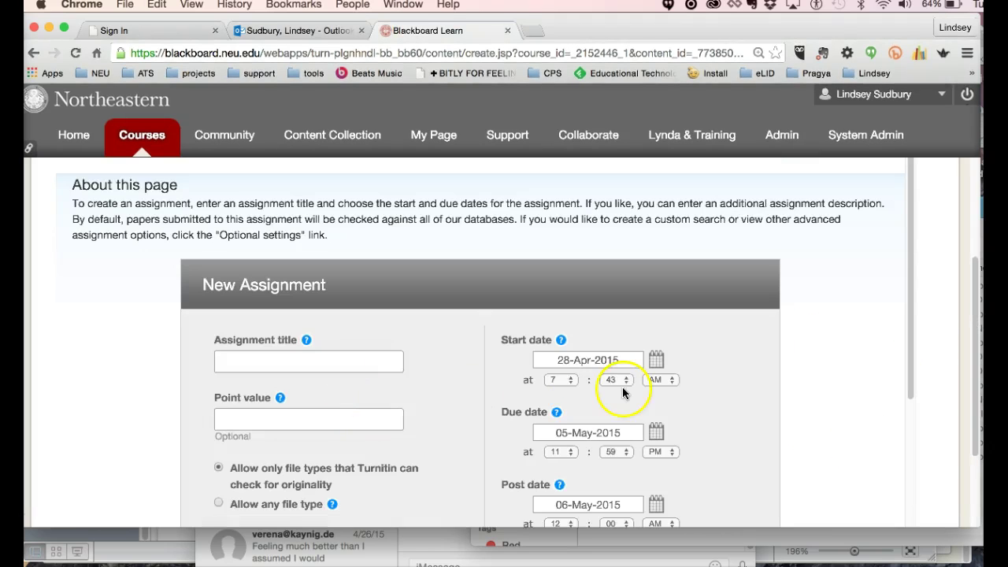
Step: Title the new assignment Turnitin version and set its point value to 100
{"action": "left_click", "coordinate": [285, 363]}
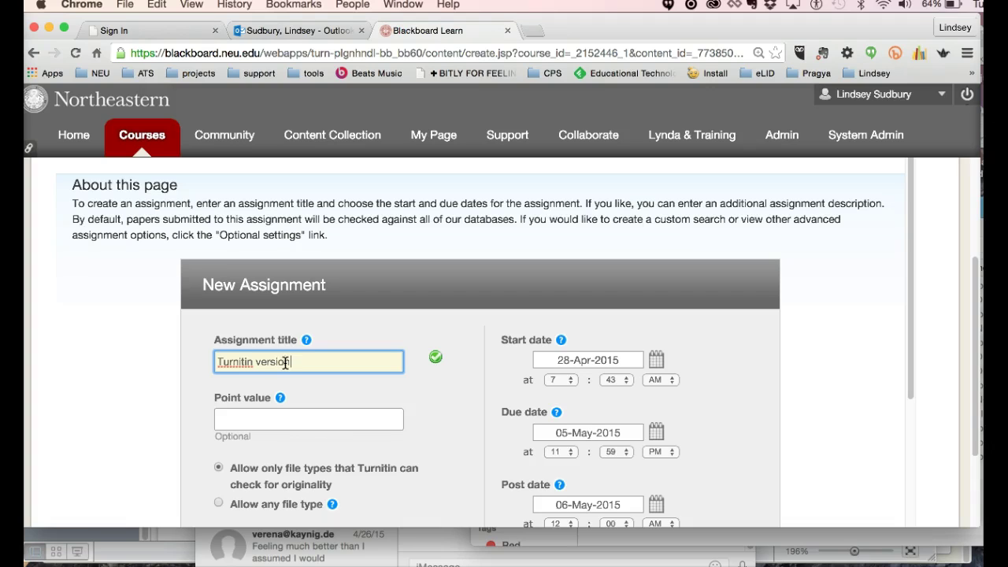
{"action": "left_click", "coordinate": [279, 422]}
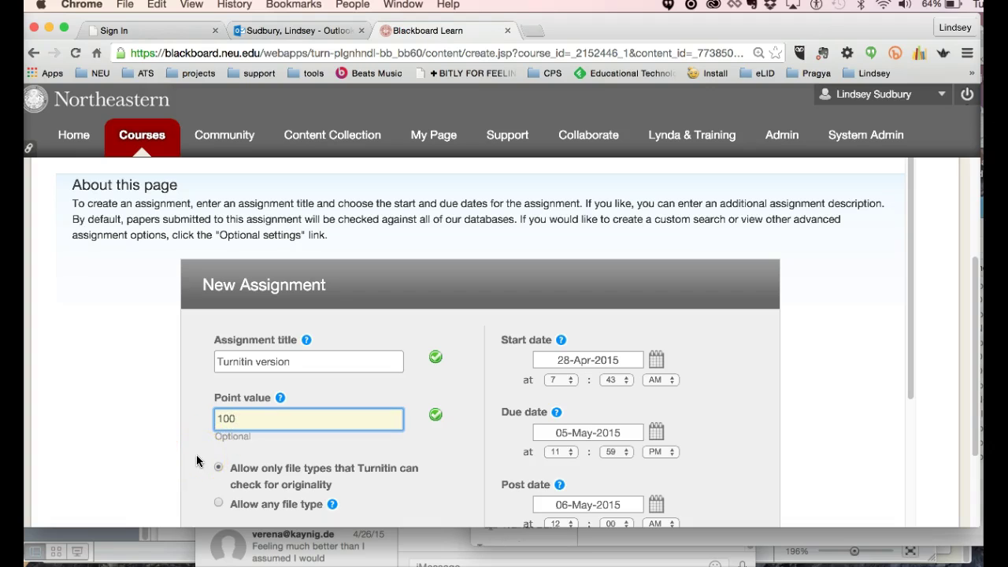
{"action": "scroll", "coordinate": [196, 459], "scroll_direction": "down", "scroll_amount": 3}
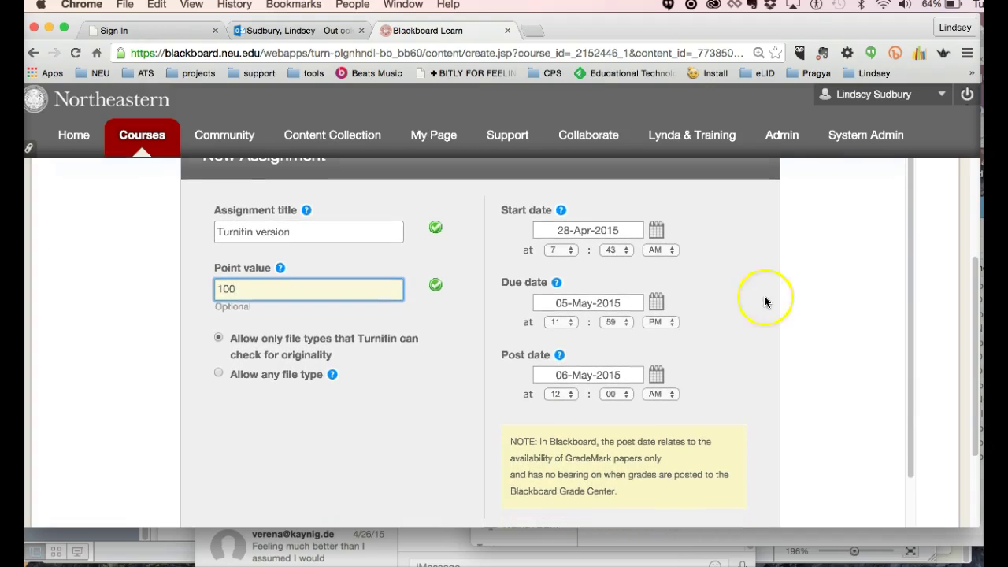
Step: Examine the start, due and post date fields and their calendars without choosing other dates
{"action": "left_click", "coordinate": [571, 232]}
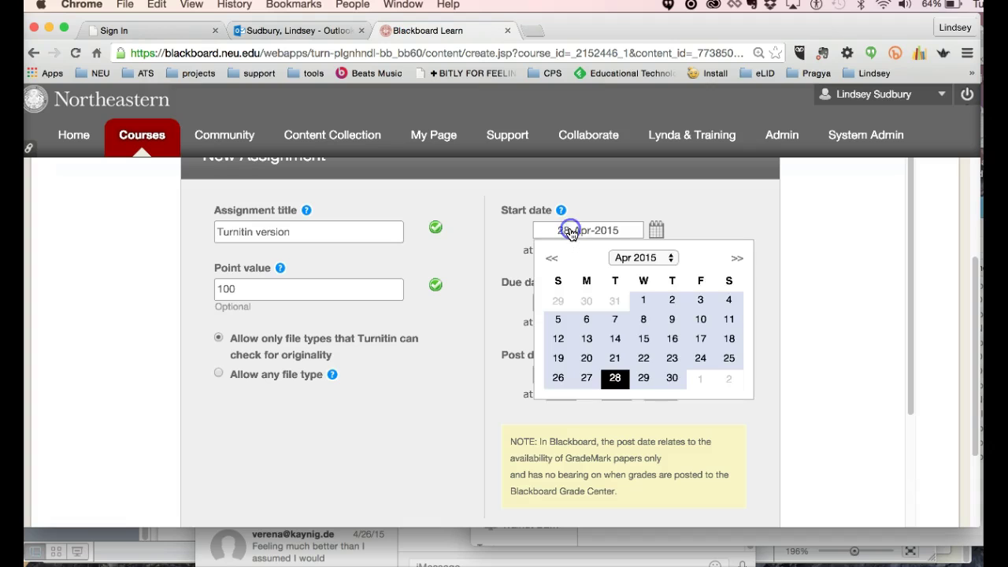
{"action": "left_click", "coordinate": [609, 208]}
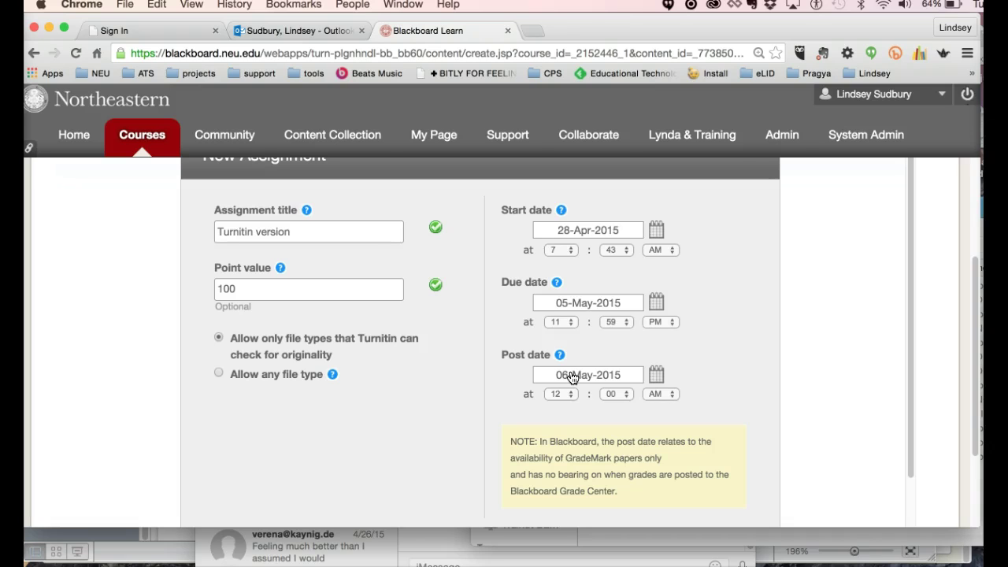
{"action": "left_click", "coordinate": [630, 382]}
{"action": "left_click", "coordinate": [554, 233]}
{"action": "left_click", "coordinate": [579, 230]}
{"action": "left_click", "coordinate": [441, 259]}
{"action": "left_click", "coordinate": [583, 306]}
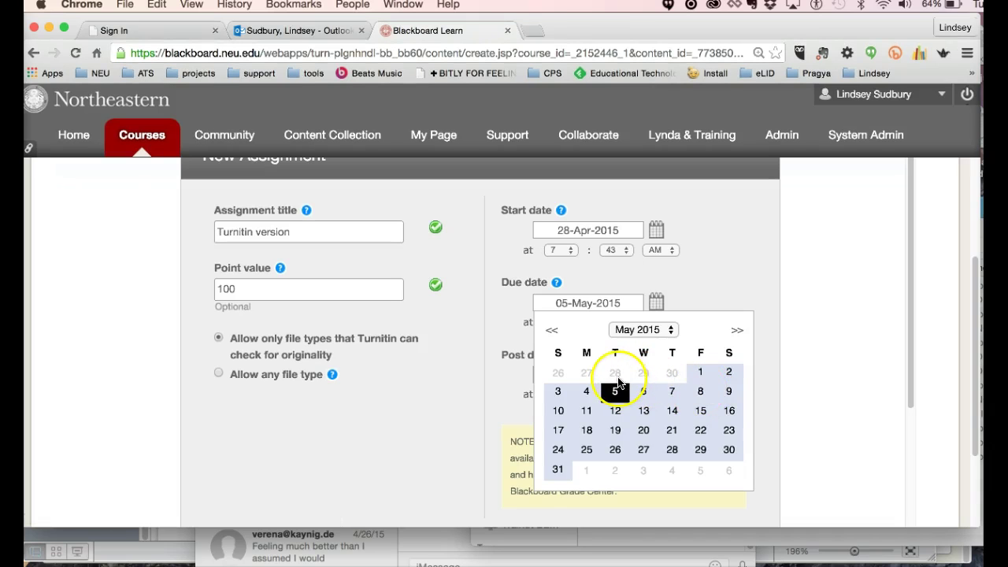
{"action": "left_click", "coordinate": [728, 260]}
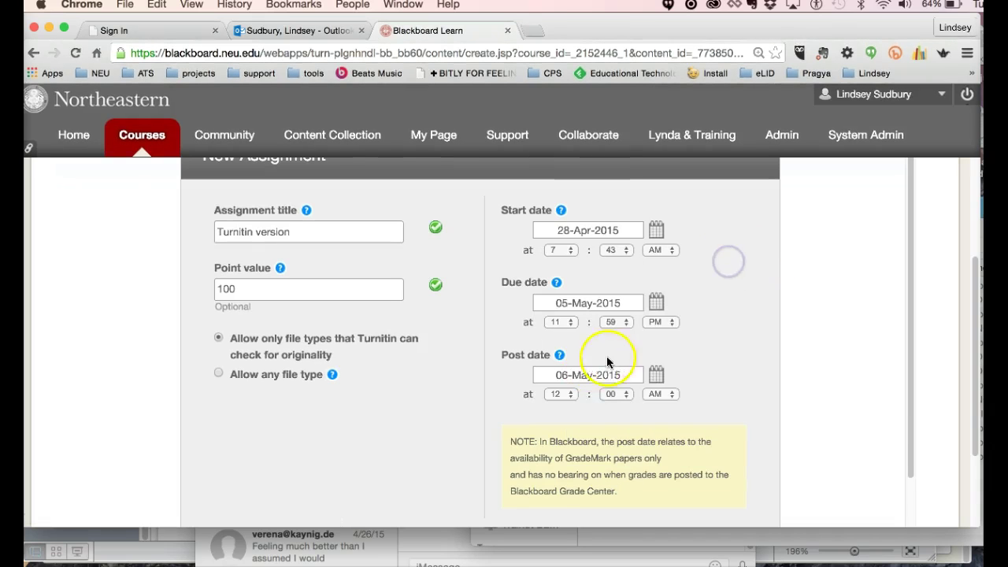
Step: Set the post date to 28-Apr-2015
{"action": "left_click", "coordinate": [587, 375]}
{"action": "left_click", "coordinate": [552, 402]}
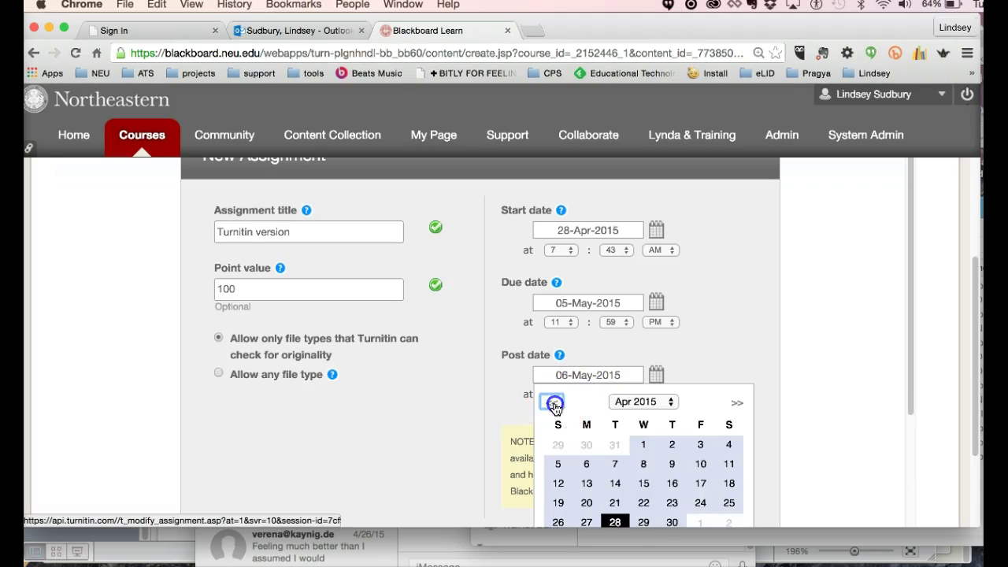
{"action": "left_click", "coordinate": [614, 521]}
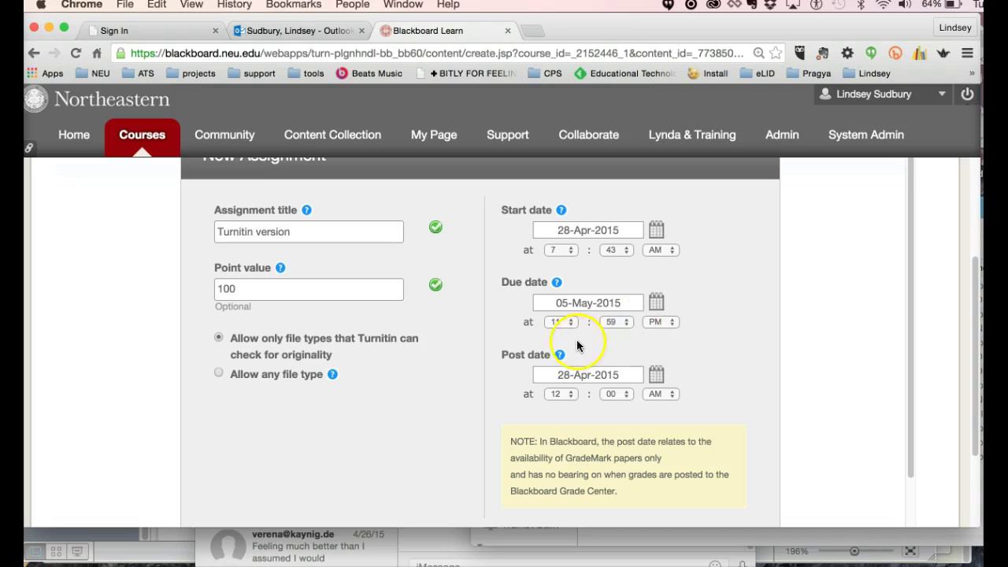
Step: Set the assignment's due date to 28-Apr-2015 and its post date to 29-Apr-2015
{"action": "left_click", "coordinate": [562, 301]}
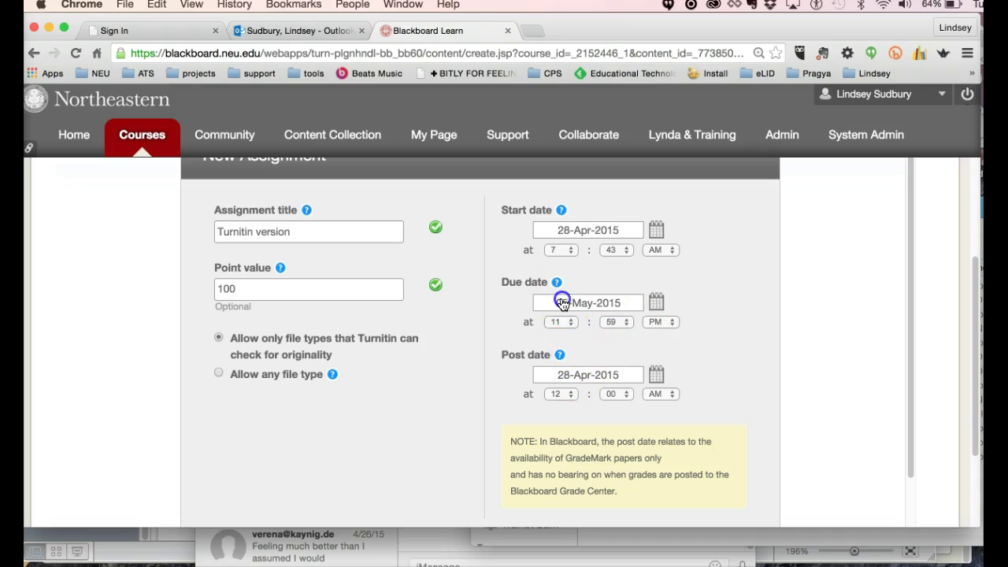
{"action": "left_click", "coordinate": [551, 330]}
{"action": "left_click", "coordinate": [614, 451]}
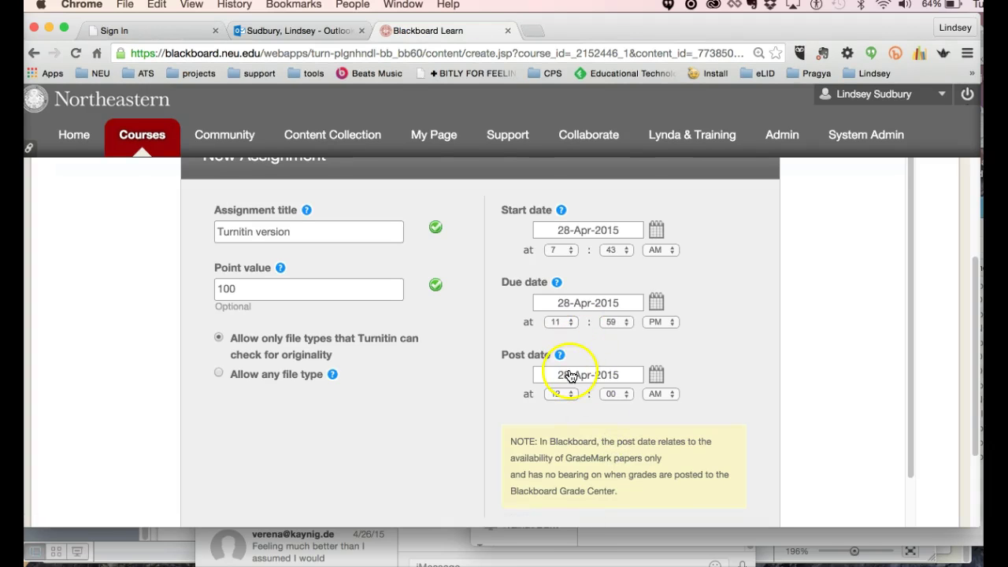
{"action": "left_click", "coordinate": [589, 374]}
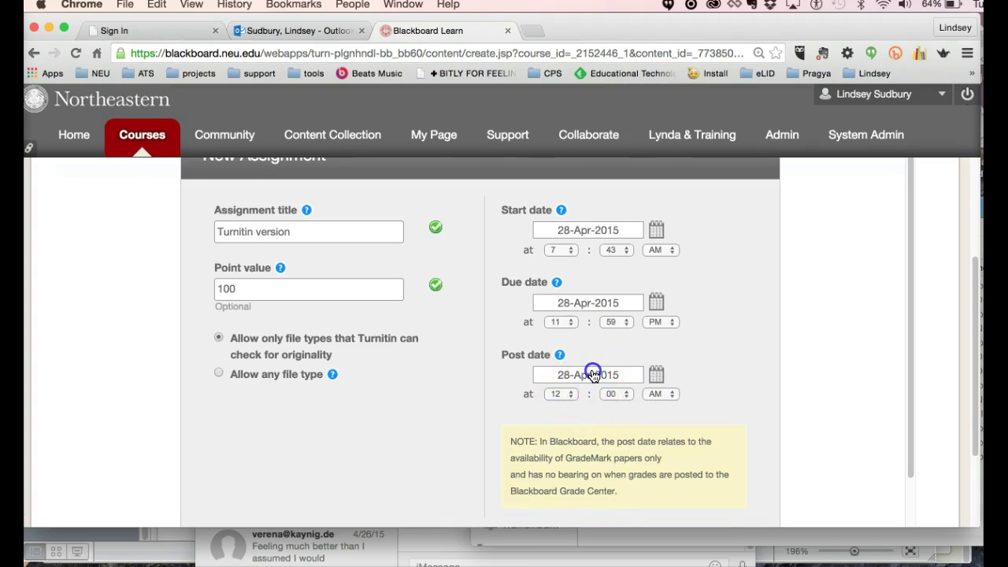
{"action": "left_click", "coordinate": [639, 517]}
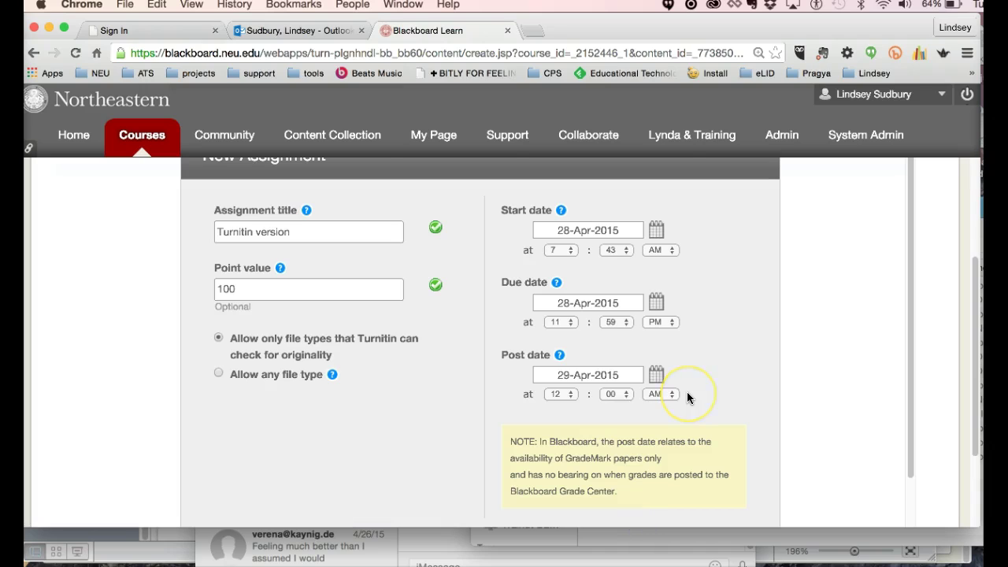
Step: Expand the assignment's optional settings and examine the Originality Report options, including exclusions of bibliographic materials, quoted materials and small matches
{"action": "scroll", "coordinate": [688, 398], "scroll_direction": "down", "scroll_amount": 5}
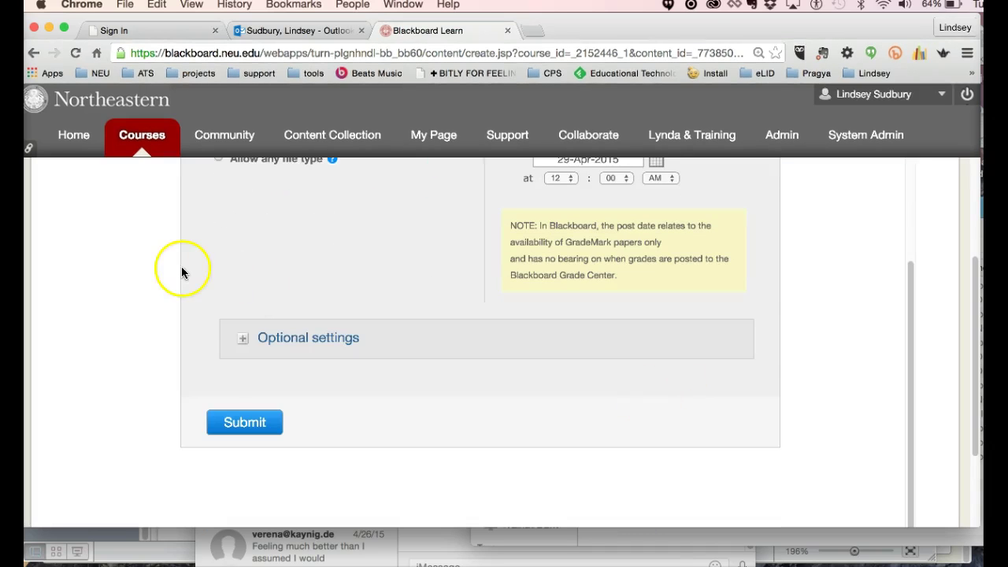
{"action": "left_click", "coordinate": [67, 563]}
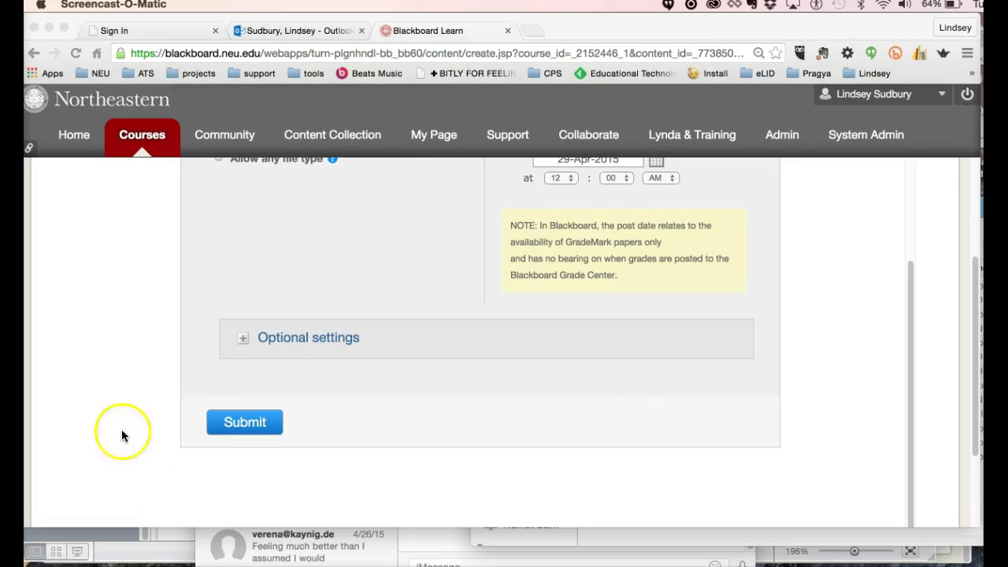
{"action": "left_click", "coordinate": [240, 337]}
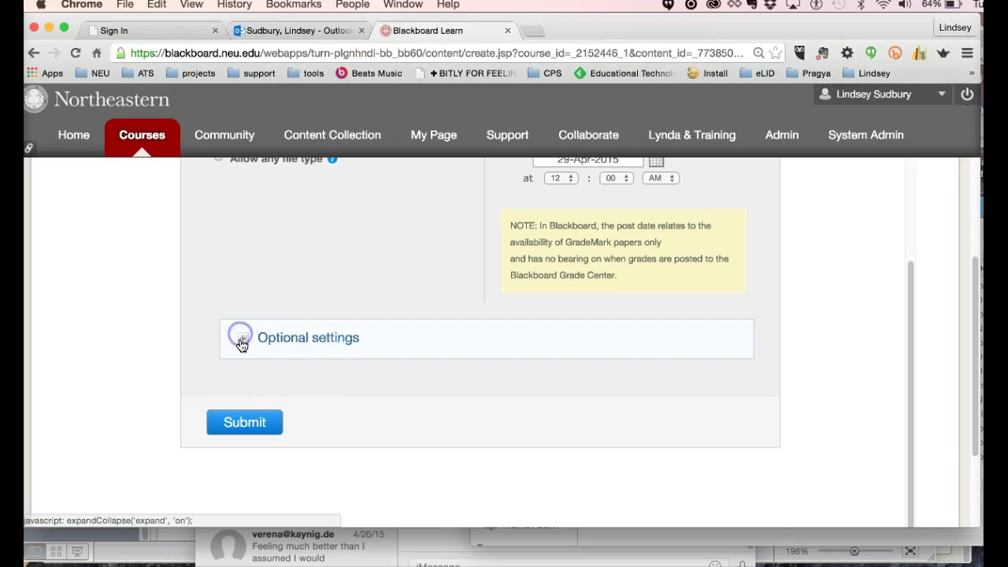
{"action": "scroll", "coordinate": [346, 370], "scroll_direction": "down", "scroll_amount": 5}
{"action": "scroll", "coordinate": [347, 374], "scroll_direction": "down", "scroll_amount": 5}
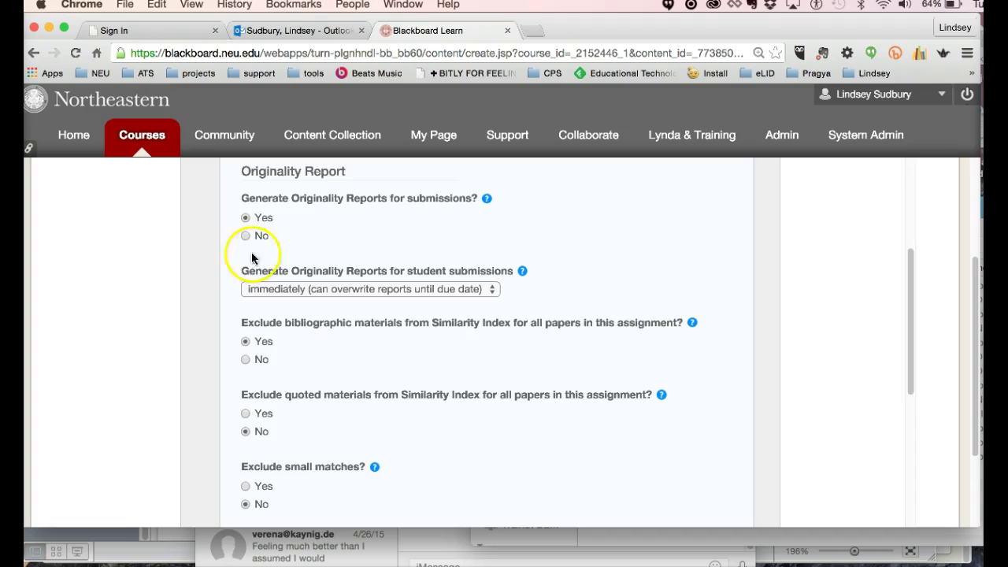
{"action": "scroll", "coordinate": [306, 234], "scroll_direction": "down", "scroll_amount": 1}
{"action": "scroll", "coordinate": [304, 231], "scroll_direction": "down", "scroll_amount": 1}
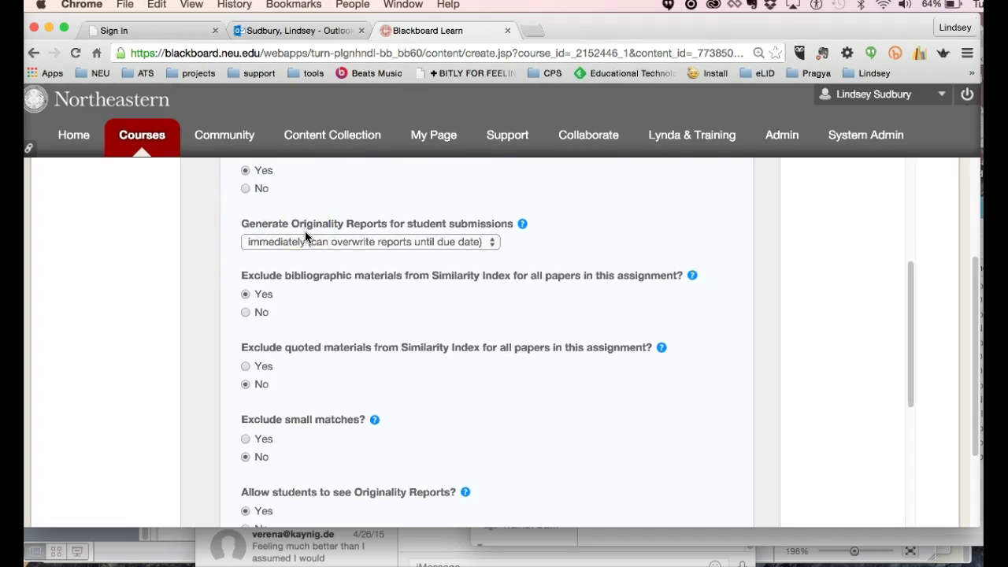
{"action": "scroll", "coordinate": [347, 271], "scroll_direction": "down", "scroll_amount": 3}
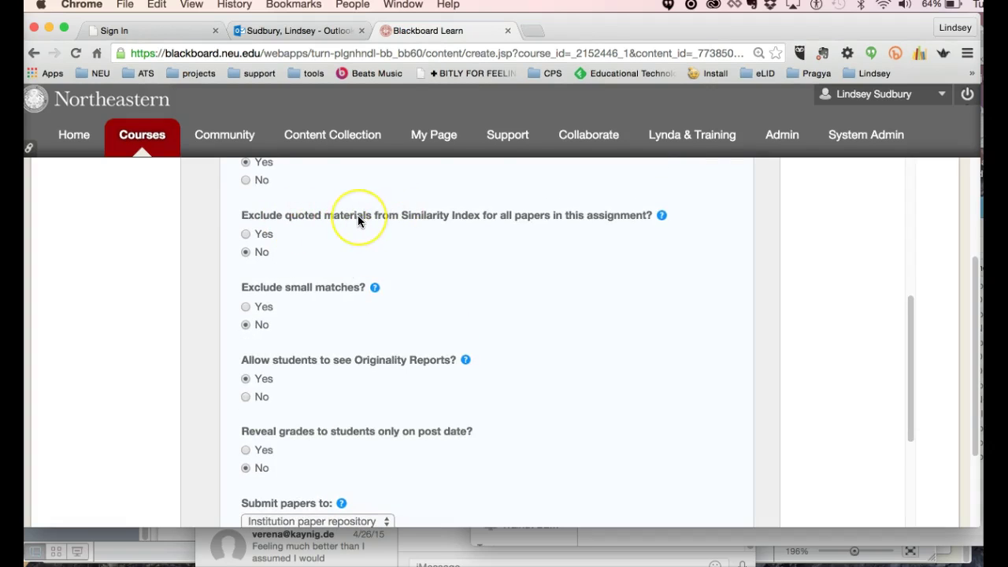
{"action": "scroll", "coordinate": [357, 220], "scroll_direction": "down", "scroll_amount": 1}
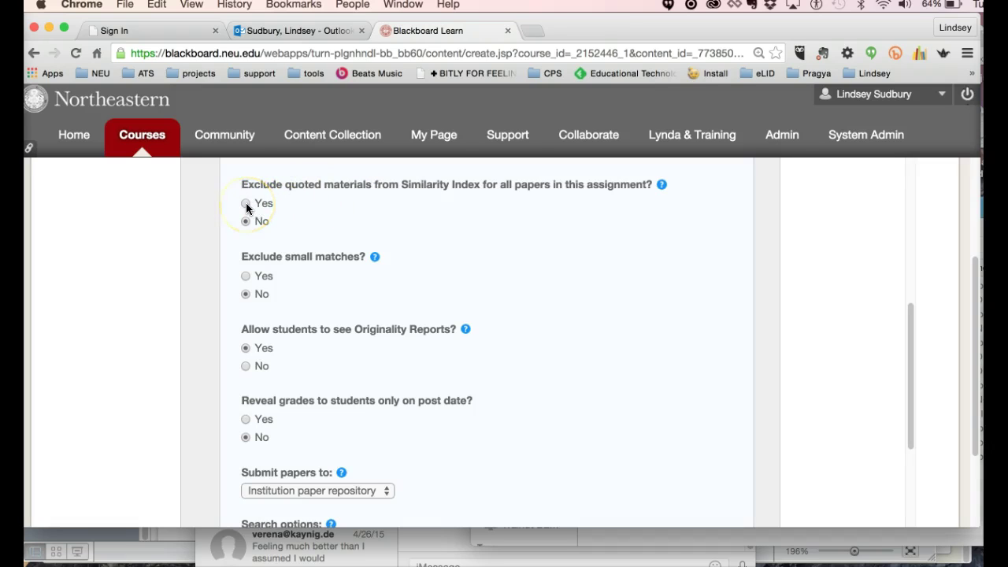
{"action": "mouse_move", "coordinate": [373, 261]}
{"action": "scroll", "coordinate": [429, 356], "scroll_direction": "up", "scroll_amount": 3}
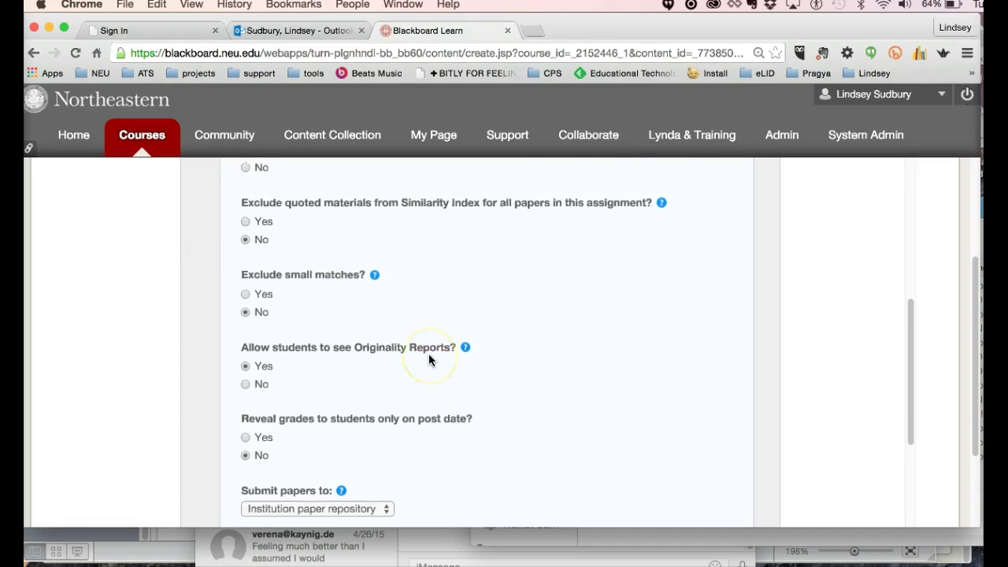
Step: Submit the new Turnitin assignment after checking the remaining repository, search, GradeMark and e-rater settings, and return to the Assignments page
{"action": "scroll", "coordinate": [428, 360], "scroll_direction": "down", "scroll_amount": 10}
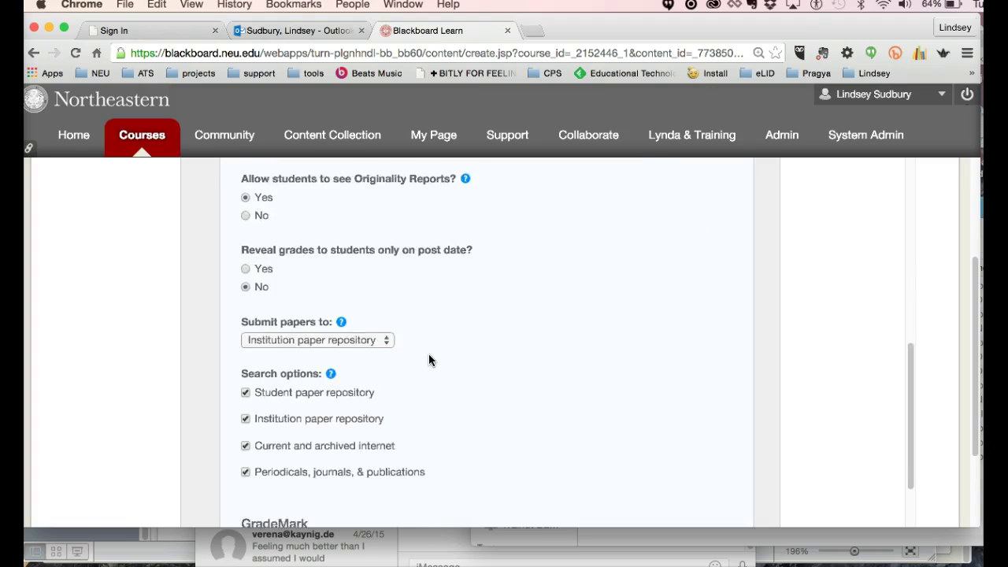
{"action": "scroll", "coordinate": [429, 359], "scroll_direction": "down", "scroll_amount": 5}
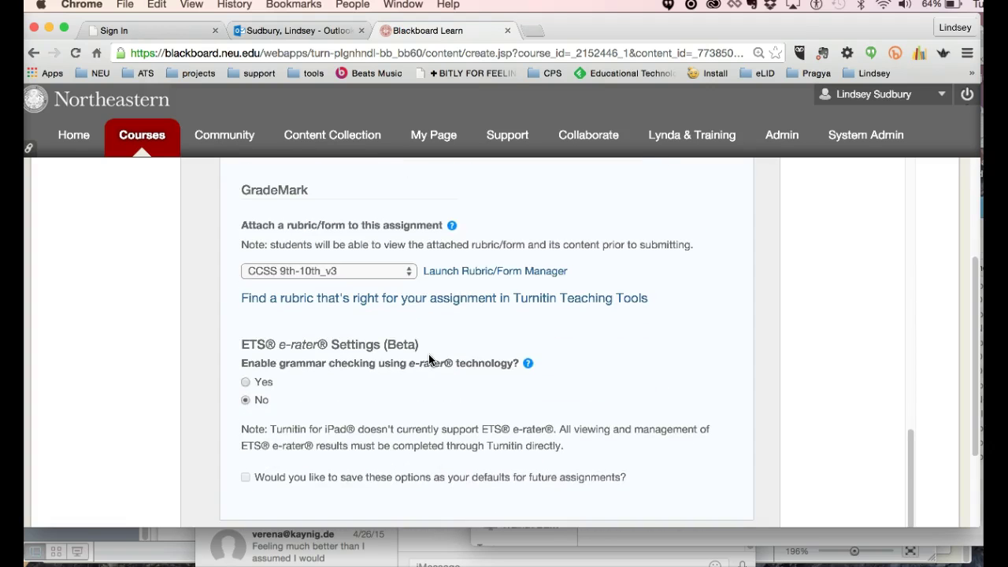
{"action": "scroll", "coordinate": [450, 370], "scroll_direction": "down", "scroll_amount": 1}
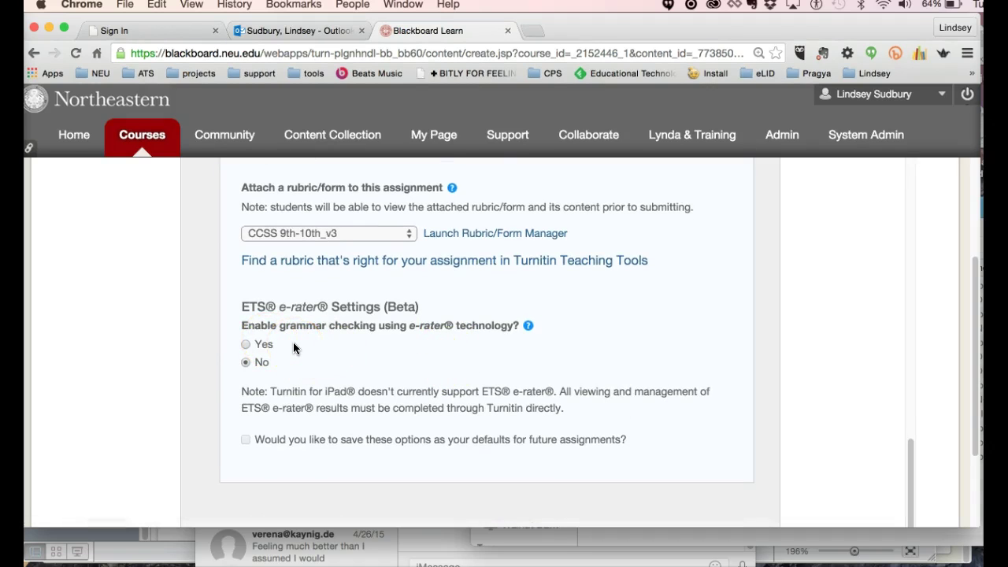
{"action": "scroll", "coordinate": [293, 342], "scroll_direction": "down", "scroll_amount": 2}
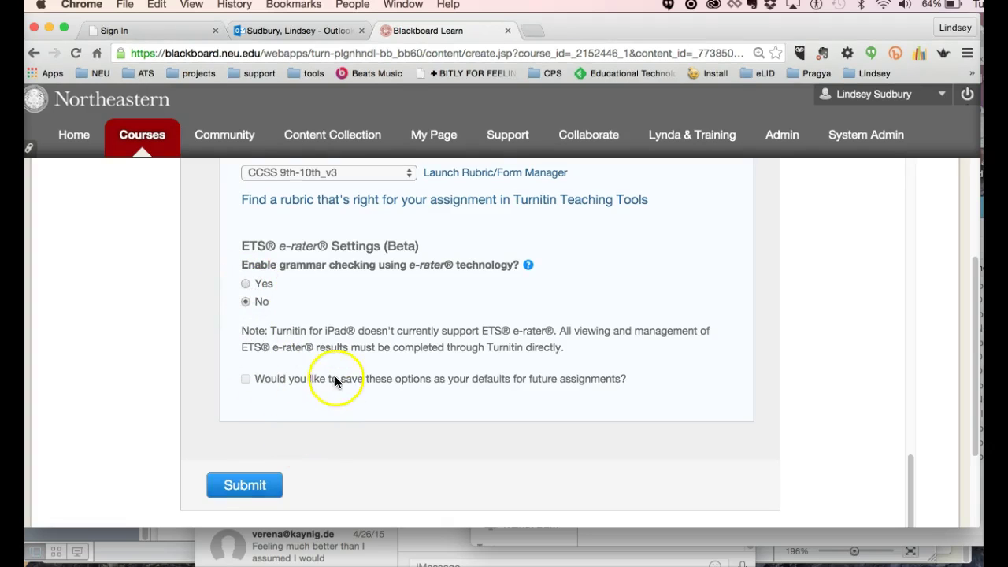
{"action": "left_click", "coordinate": [245, 484]}
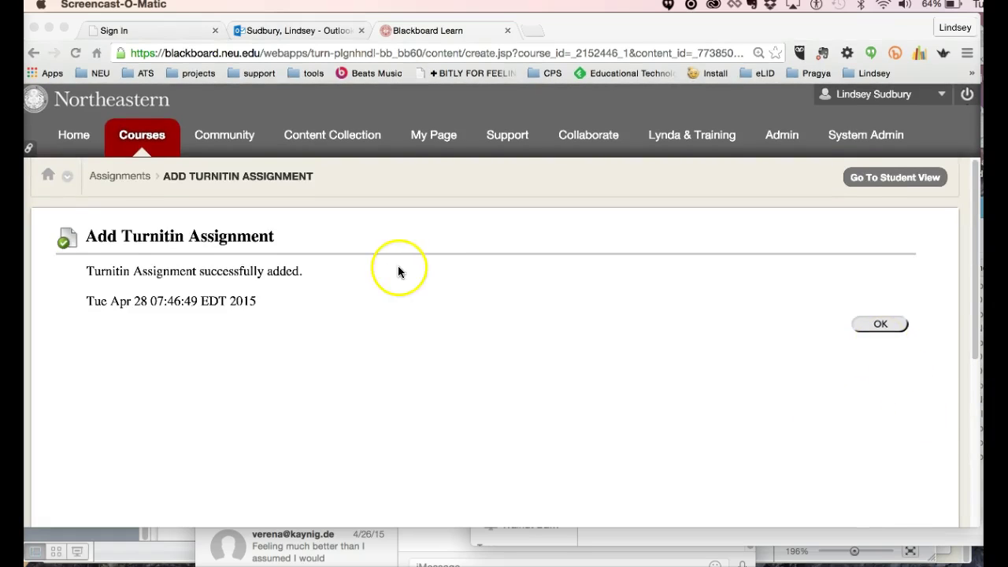
{"action": "left_click", "coordinate": [880, 325]}
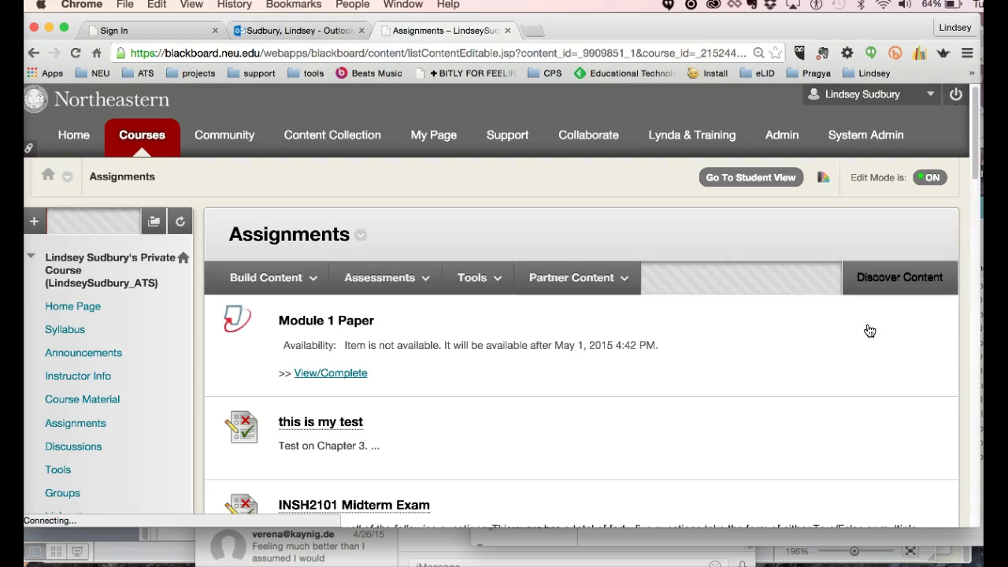
Step: Open the Turnitin version assignment's inbox through the Turnitin Assignments list in the course tools
{"action": "scroll", "coordinate": [101, 384], "scroll_direction": "down", "scroll_amount": 10}
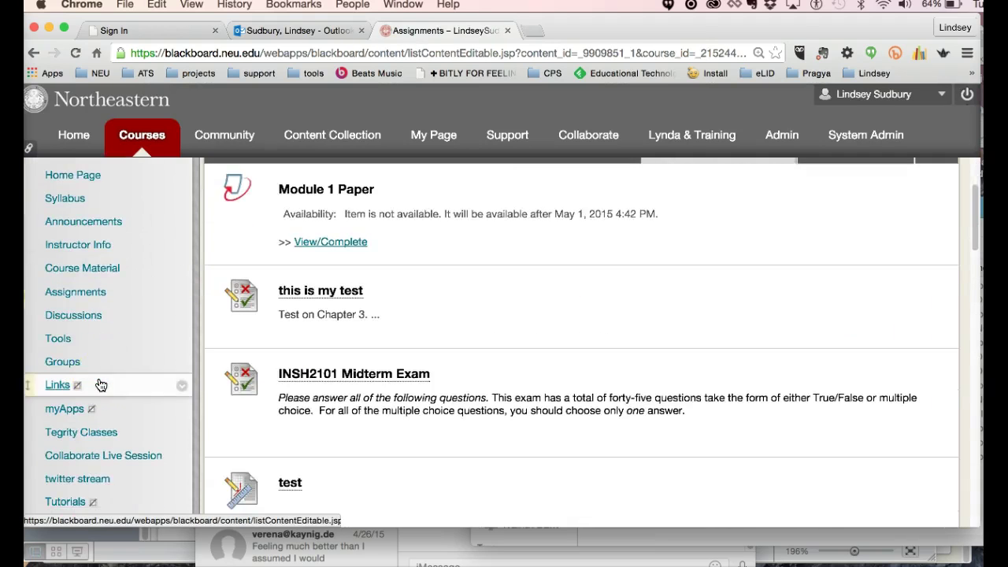
{"action": "scroll", "coordinate": [100, 384], "scroll_direction": "down", "scroll_amount": 2}
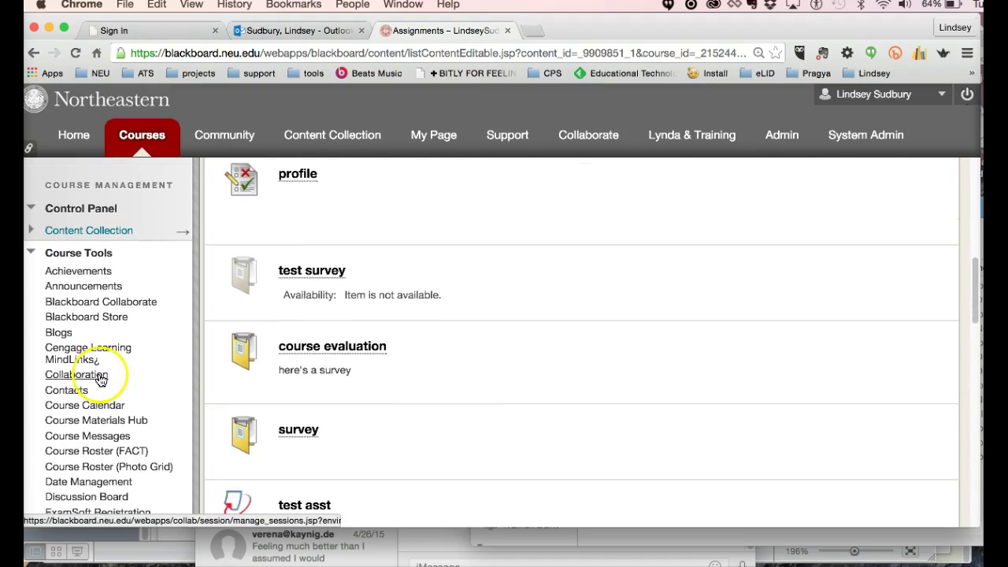
{"action": "left_click", "coordinate": [65, 253]}
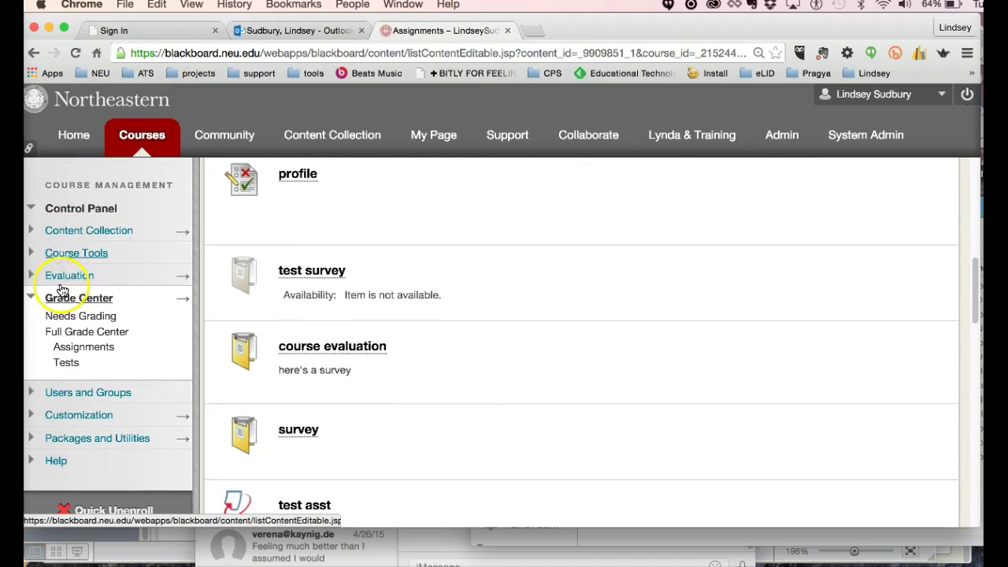
{"action": "left_click", "coordinate": [66, 255]}
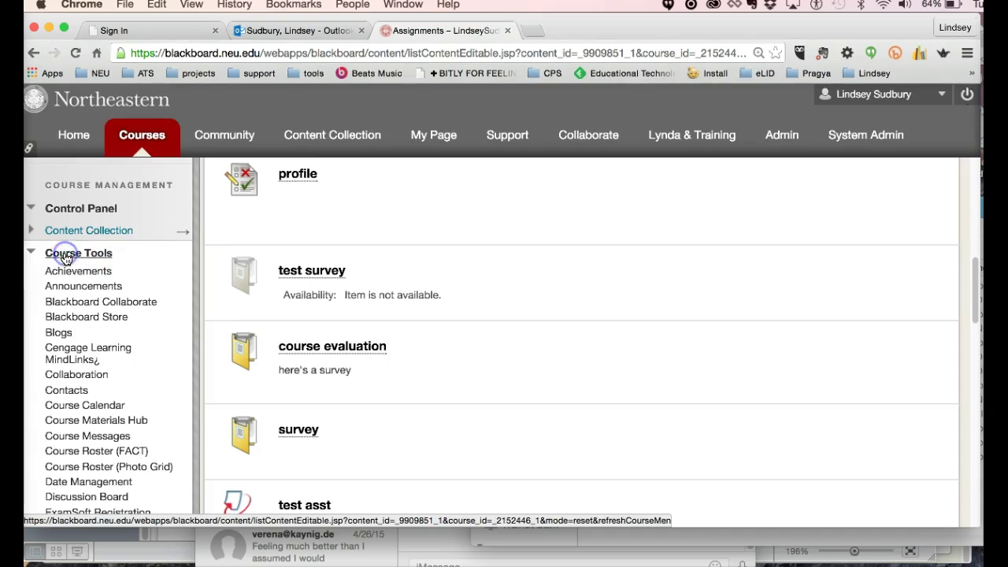
{"action": "scroll", "coordinate": [73, 355], "scroll_direction": "down", "scroll_amount": 4}
{"action": "scroll", "coordinate": [73, 357], "scroll_direction": "down", "scroll_amount": 5}
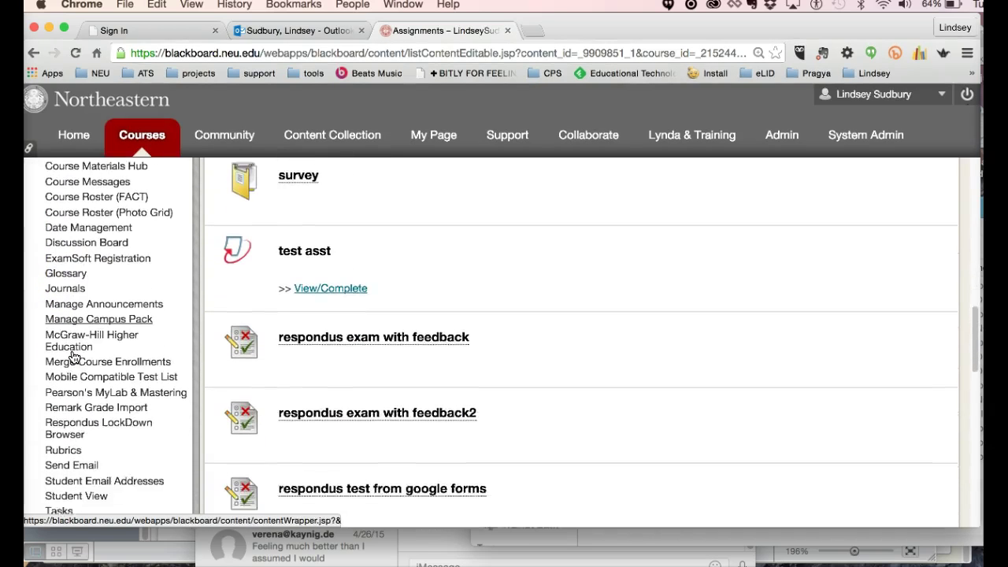
{"action": "scroll", "coordinate": [73, 358], "scroll_direction": "down", "scroll_amount": 3}
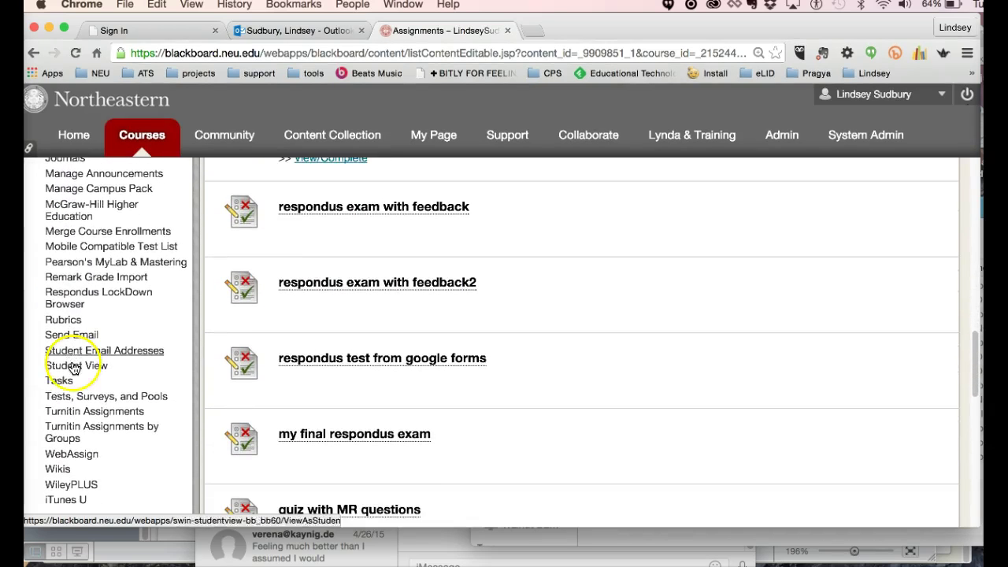
{"action": "left_click", "coordinate": [71, 414]}
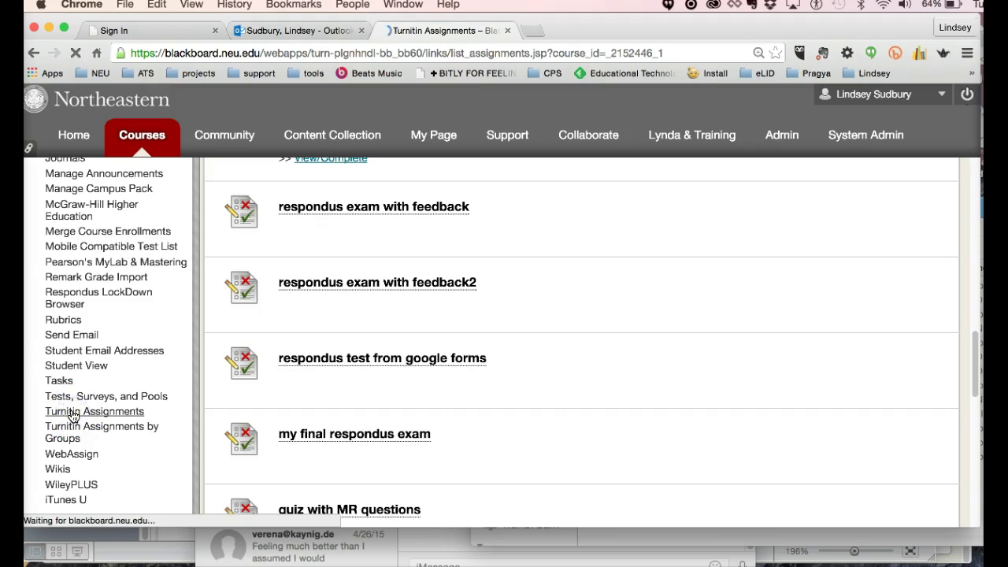
{"action": "scroll", "coordinate": [409, 429], "scroll_direction": "down", "scroll_amount": 5}
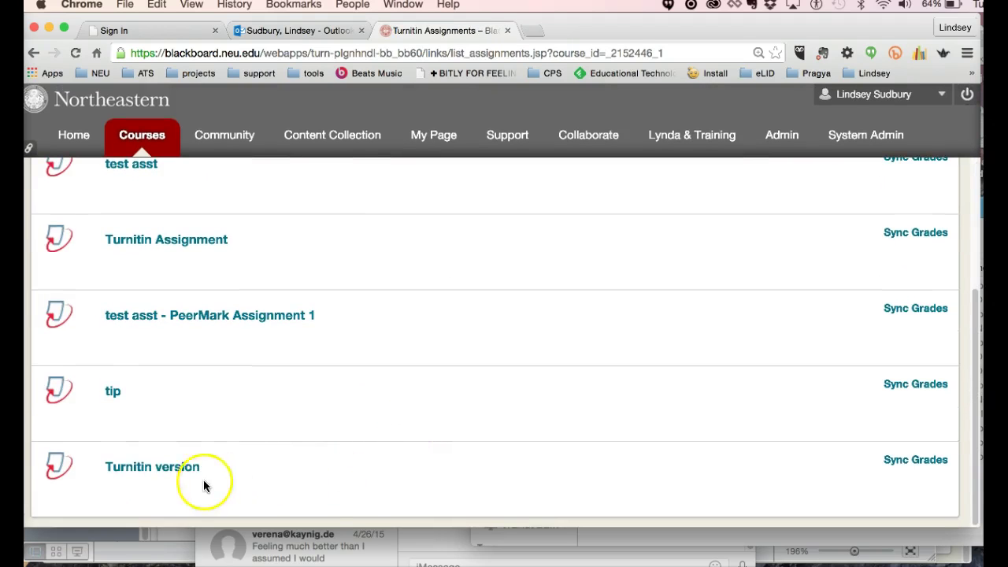
{"action": "left_click", "coordinate": [157, 471]}
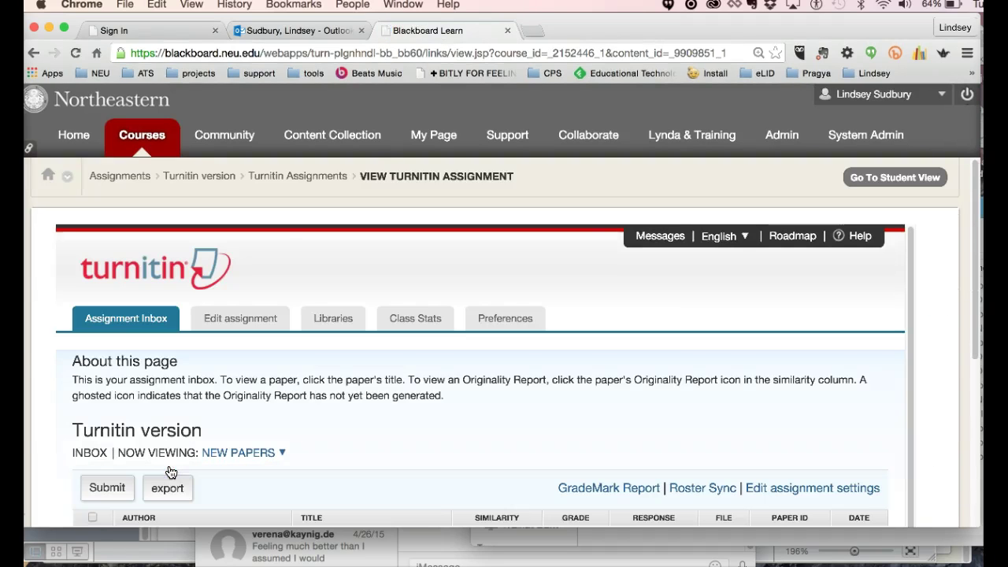
Step: Run Roster Sync for the Turnitin version assignment and look through the students listed in its inbox
{"action": "left_click", "coordinate": [659, 330]}
{"action": "scroll", "coordinate": [662, 335], "scroll_direction": "down", "scroll_amount": 3}
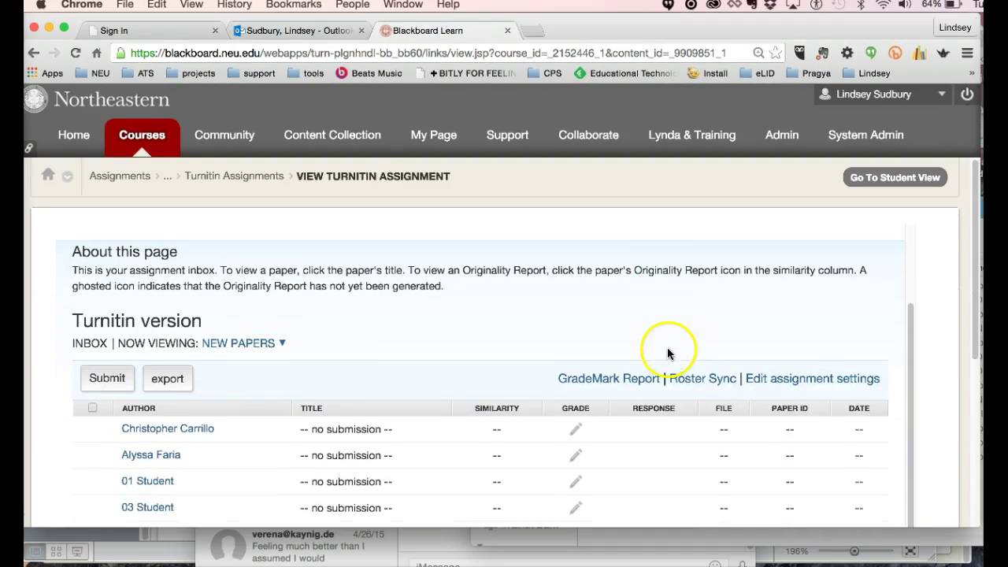
{"action": "left_click", "coordinate": [692, 382]}
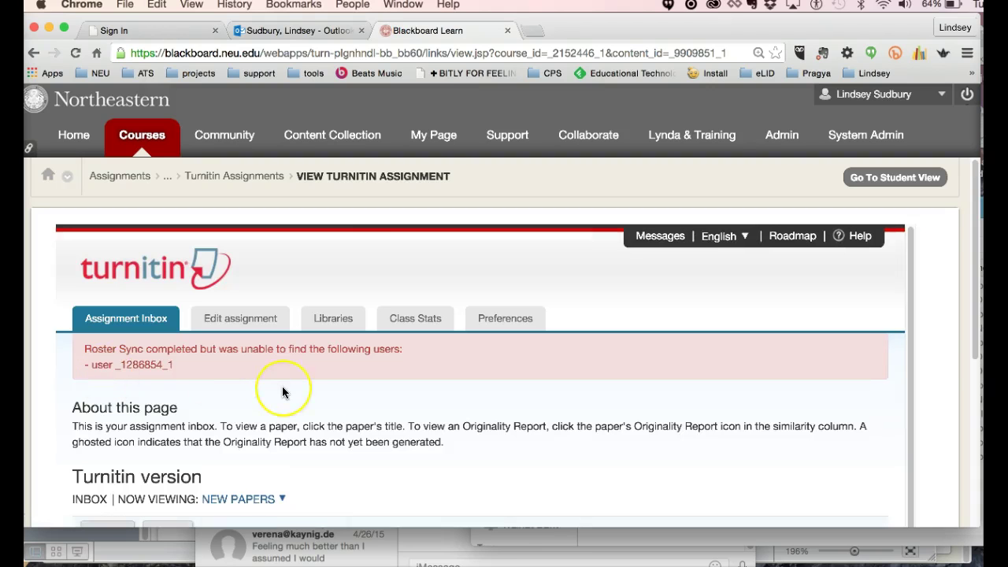
{"action": "scroll", "coordinate": [283, 392], "scroll_direction": "down", "scroll_amount": 5}
{"action": "scroll", "coordinate": [283, 392], "scroll_direction": "up", "scroll_amount": 5}
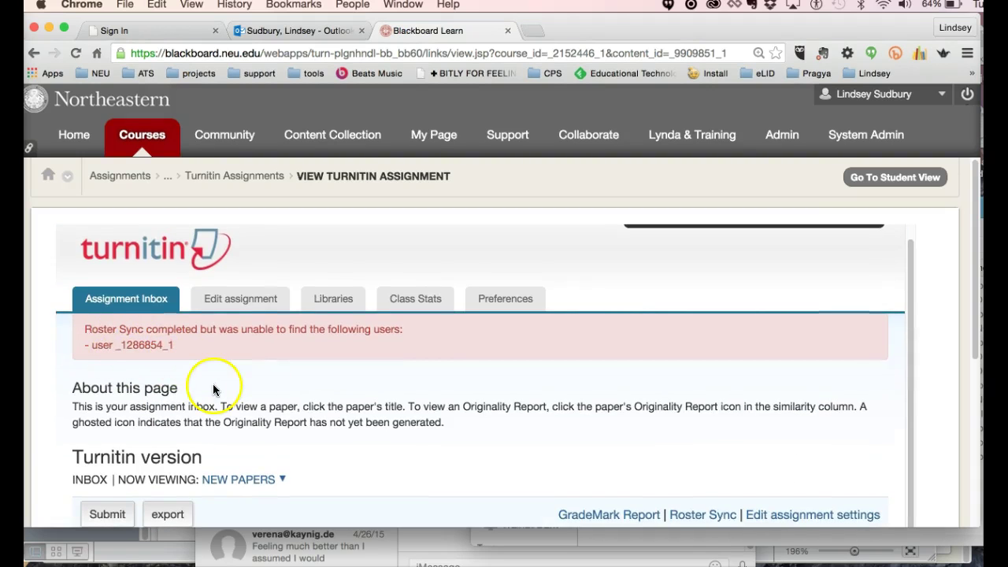
{"action": "scroll", "coordinate": [256, 397], "scroll_direction": "down", "scroll_amount": 5}
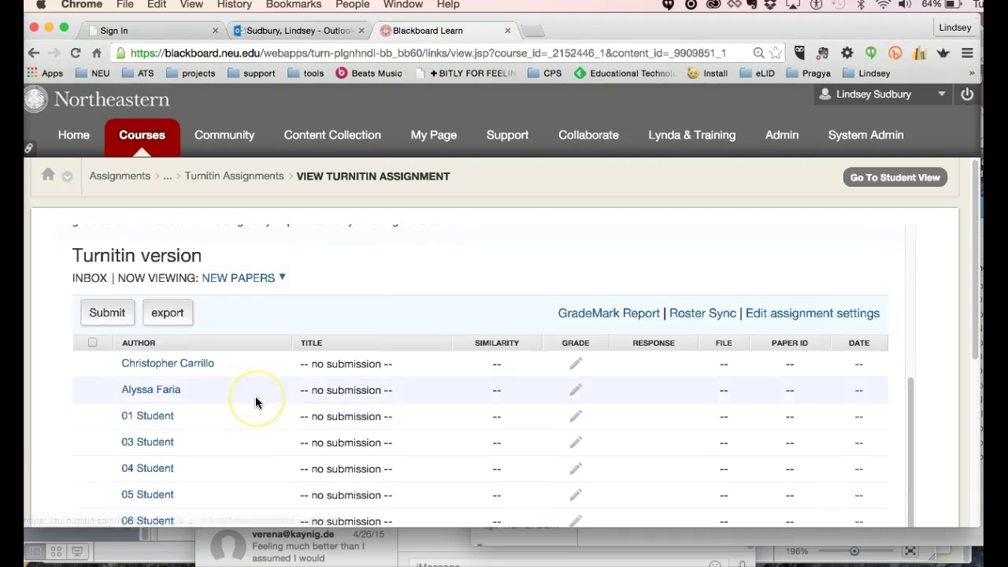
{"action": "scroll", "coordinate": [255, 396], "scroll_direction": "up", "scroll_amount": 1}
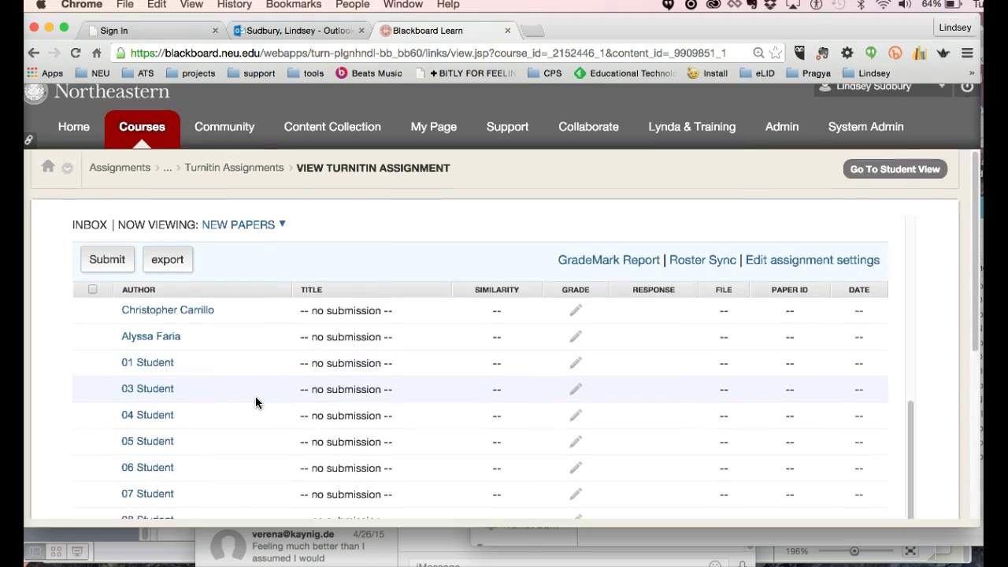
{"action": "scroll", "coordinate": [945, 355], "scroll_direction": "down", "scroll_amount": 2}
{"action": "scroll", "coordinate": [945, 354], "scroll_direction": "up", "scroll_amount": 3}
{"action": "scroll", "coordinate": [945, 352], "scroll_direction": "down", "scroll_amount": 1}
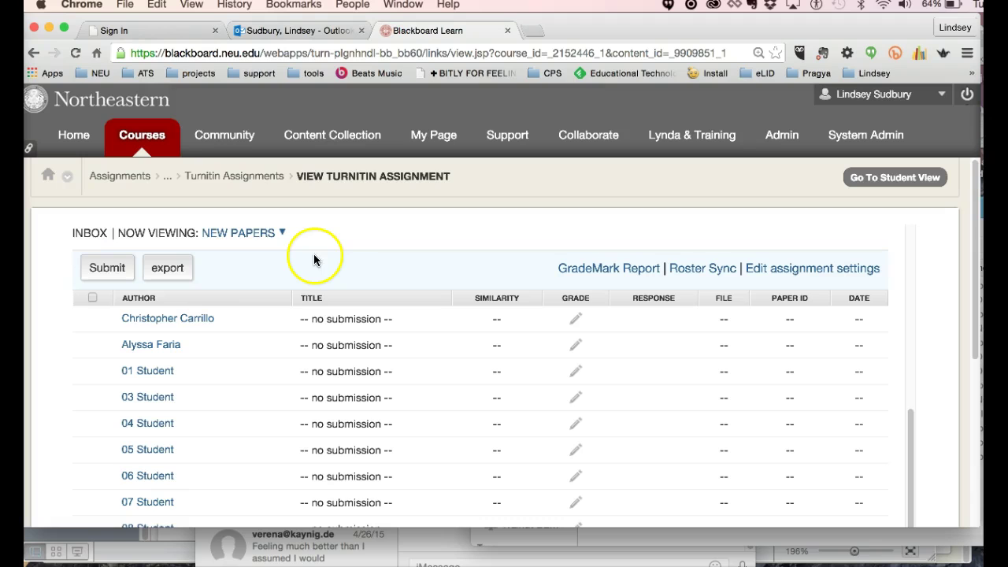
Step: Start a paper submission to the assignment, change the method to Multiple File Upload and view its file requirements
{"action": "left_click", "coordinate": [111, 271]}
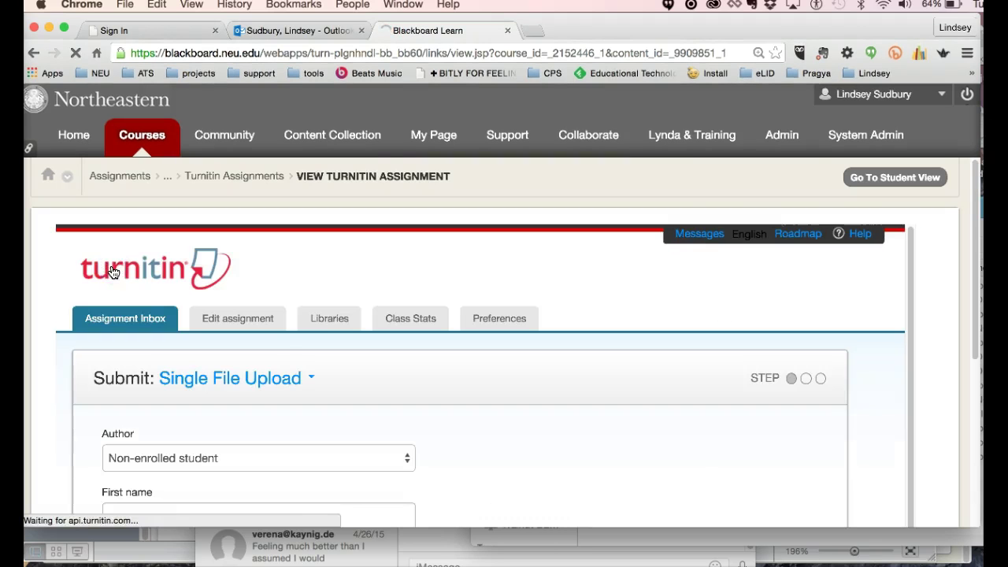
{"action": "scroll", "coordinate": [299, 342], "scroll_direction": "down", "scroll_amount": 3}
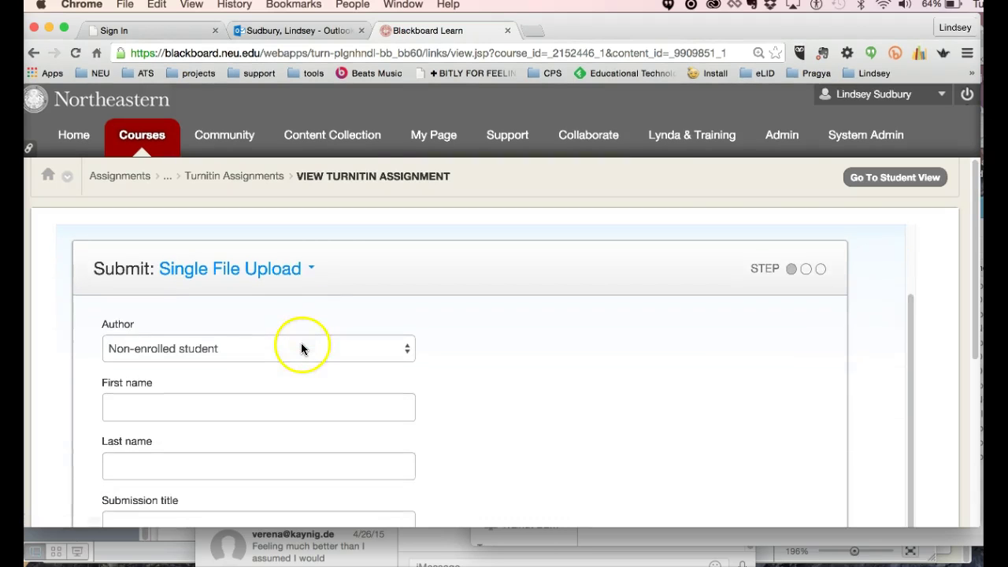
{"action": "left_click", "coordinate": [309, 268]}
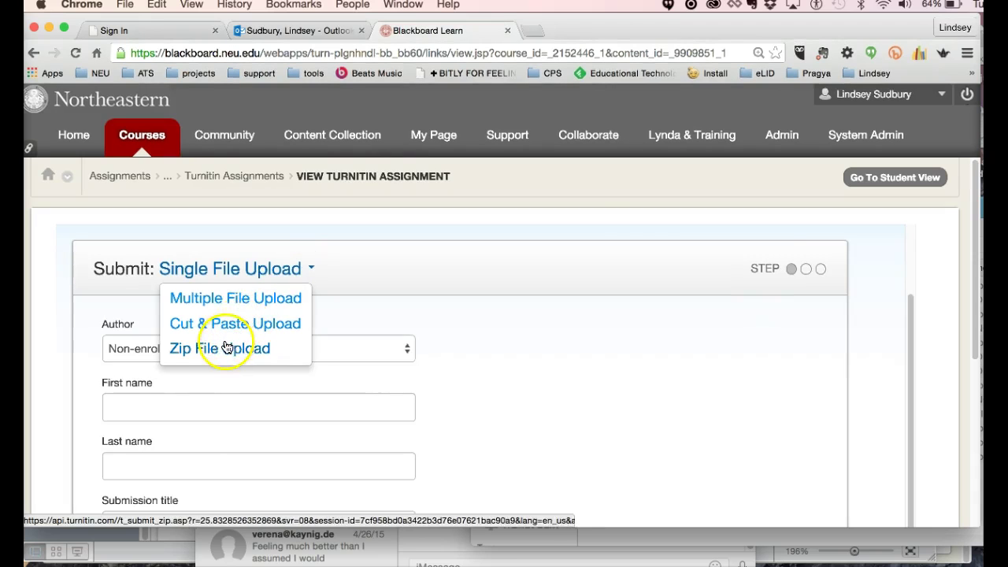
{"action": "left_click", "coordinate": [225, 299]}
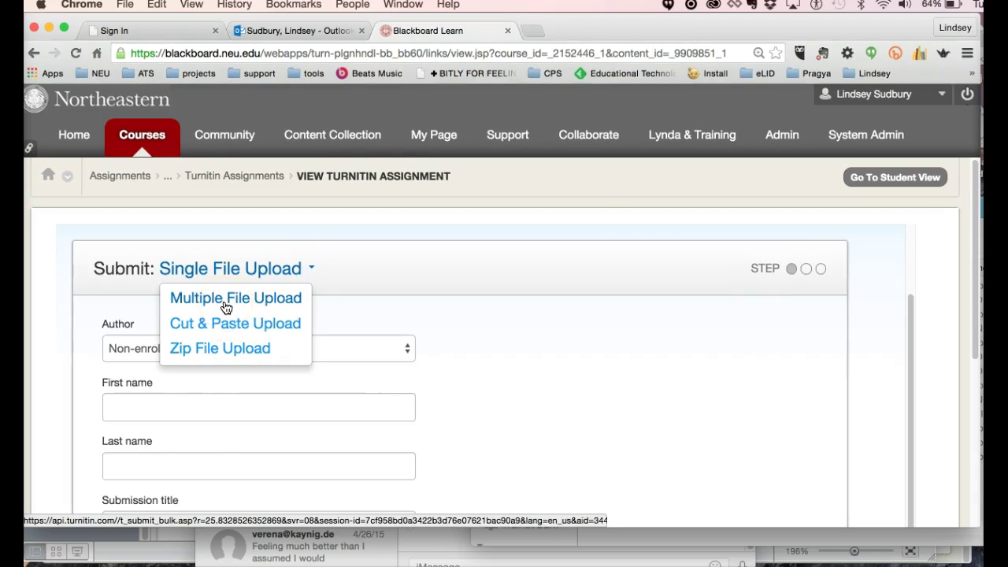
{"action": "left_click", "coordinate": [200, 299]}
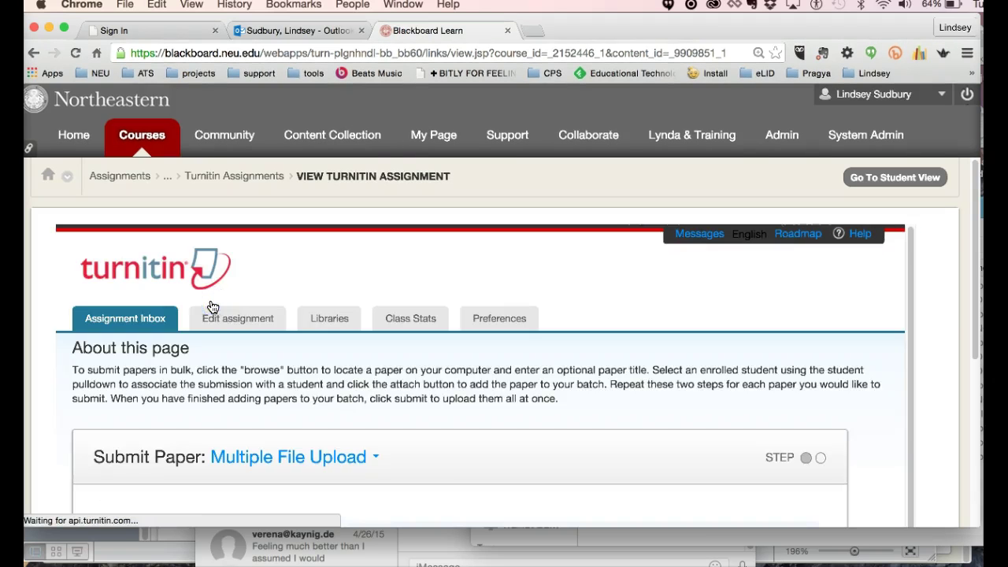
{"action": "left_click", "coordinate": [411, 464]}
{"action": "scroll", "coordinate": [410, 465], "scroll_direction": "down", "scroll_amount": 3}
{"action": "scroll", "coordinate": [411, 465], "scroll_direction": "down", "scroll_amount": 2}
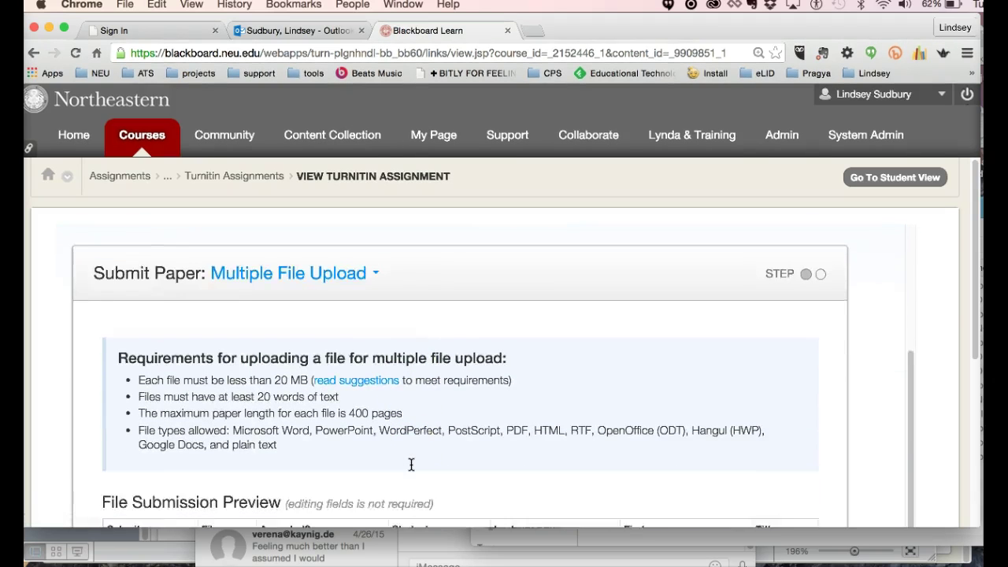
Step: Add the Harold and Maude submission from the turnitin assignments folder on the Desktop to the multiple file upload
{"action": "scroll", "coordinate": [411, 465], "scroll_direction": "down", "scroll_amount": 1}
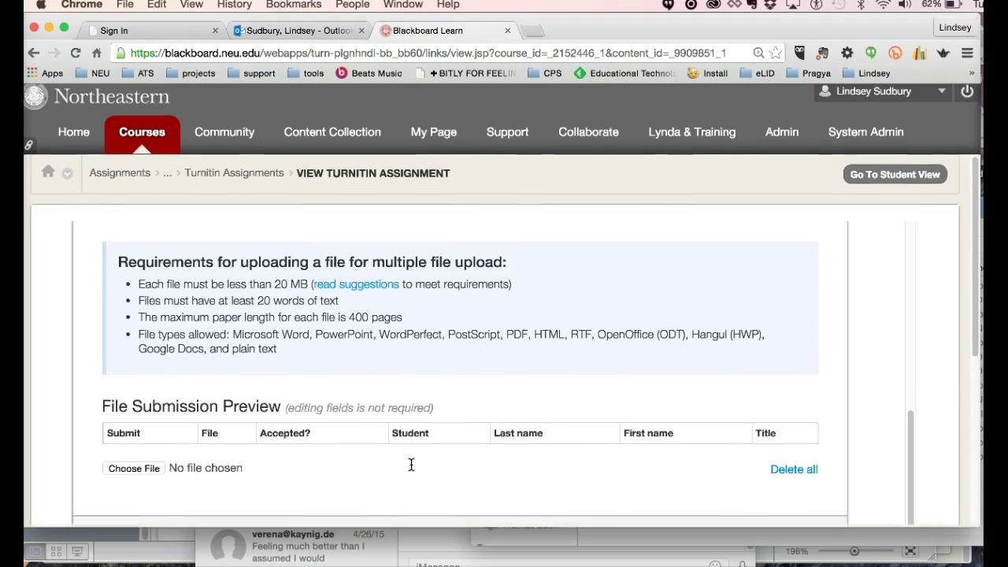
{"action": "left_click", "coordinate": [69, 409]}
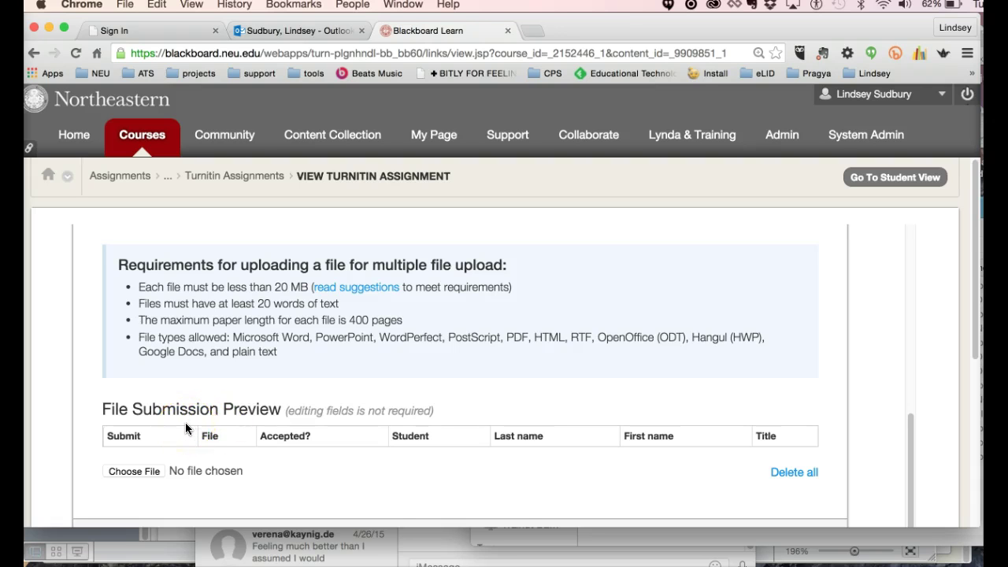
{"action": "left_click", "coordinate": [146, 469]}
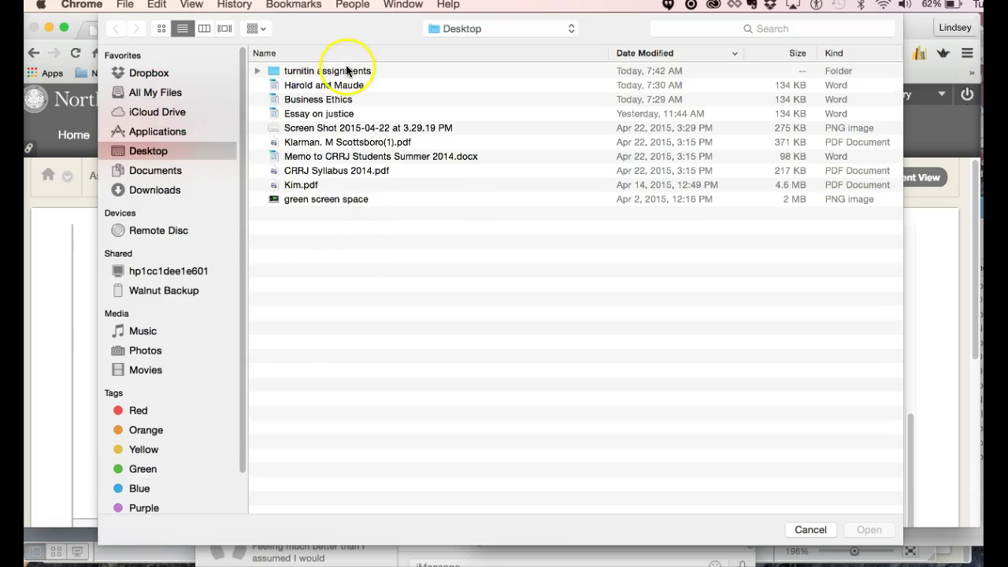
{"action": "left_click", "coordinate": [257, 71]}
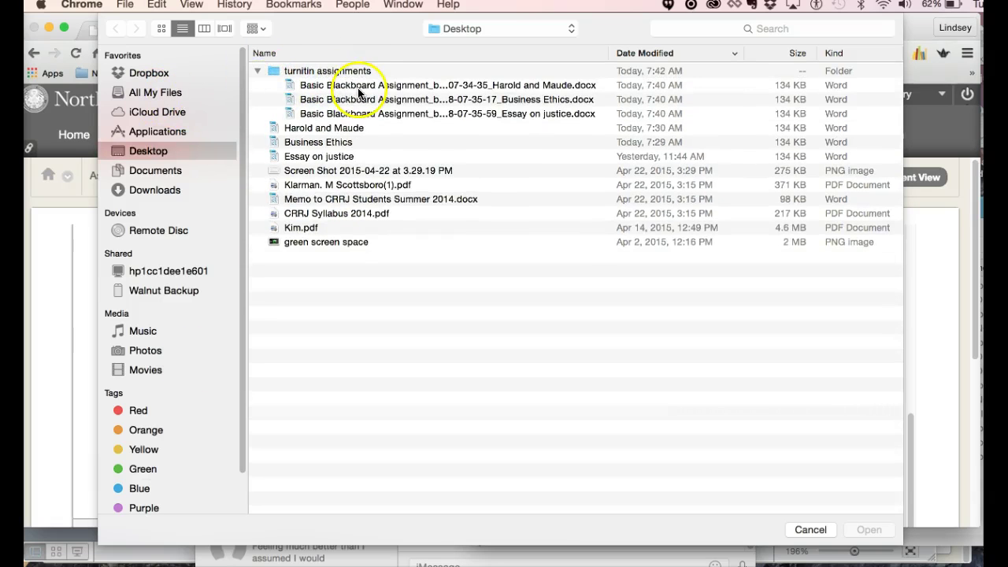
{"action": "left_click", "coordinate": [356, 85]}
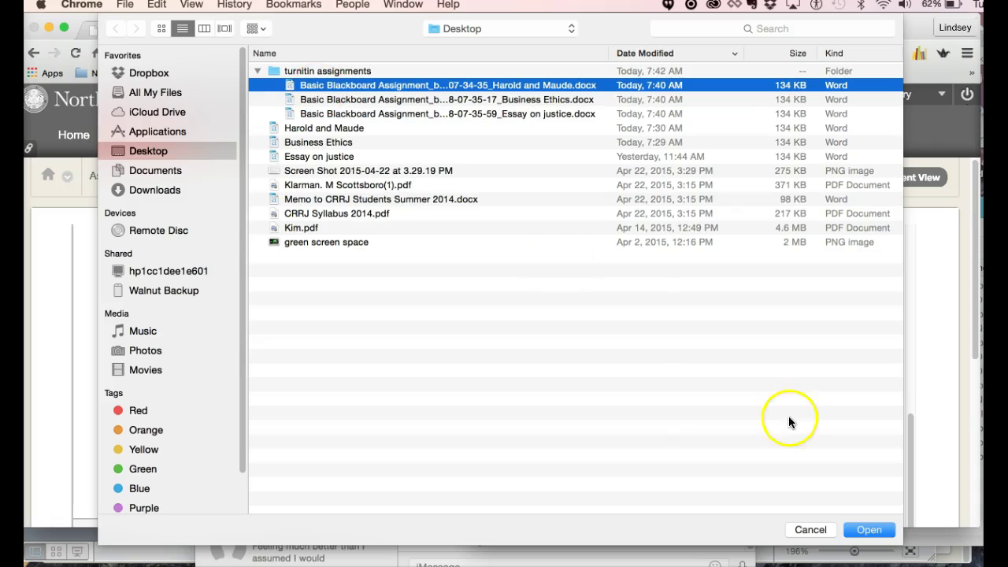
{"action": "left_click", "coordinate": [868, 529]}
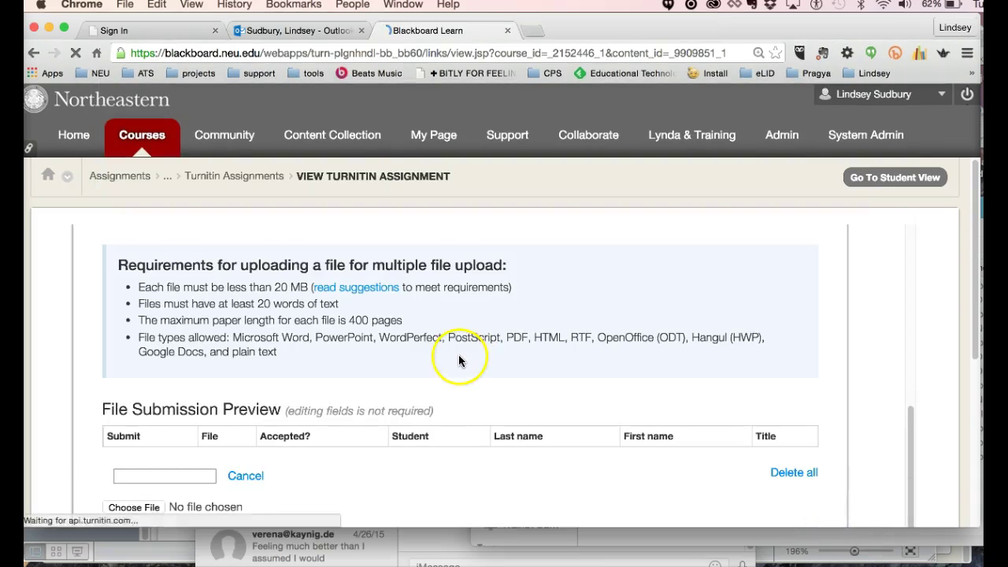
Step: Add the Business Ethics and Essay on justice submissions from the turnitin assignments folder to the upload batch
{"action": "scroll", "coordinate": [459, 361], "scroll_direction": "down", "scroll_amount": 1}
{"action": "left_click", "coordinate": [131, 507]}
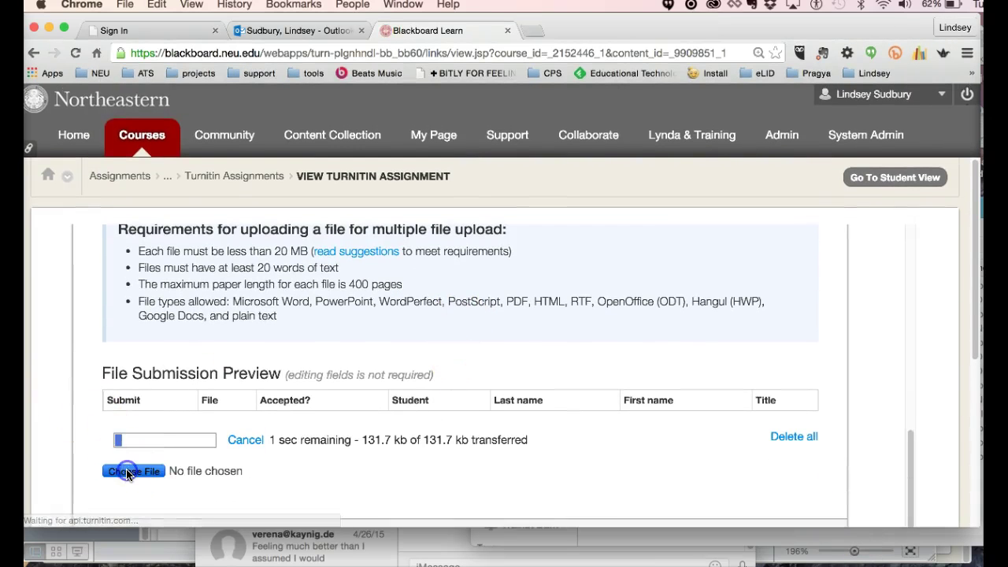
{"action": "left_click", "coordinate": [321, 87]}
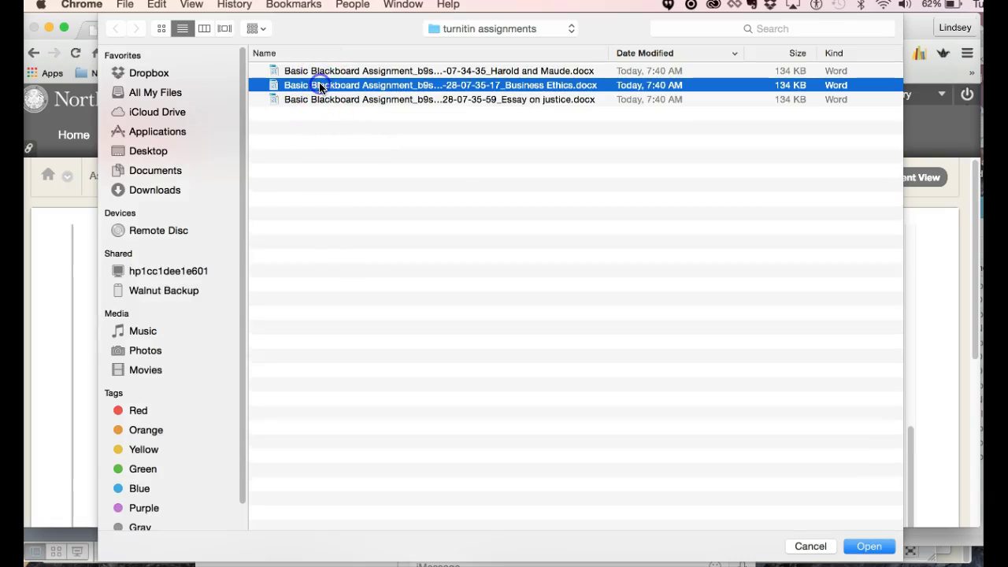
{"action": "left_click", "coordinate": [868, 543]}
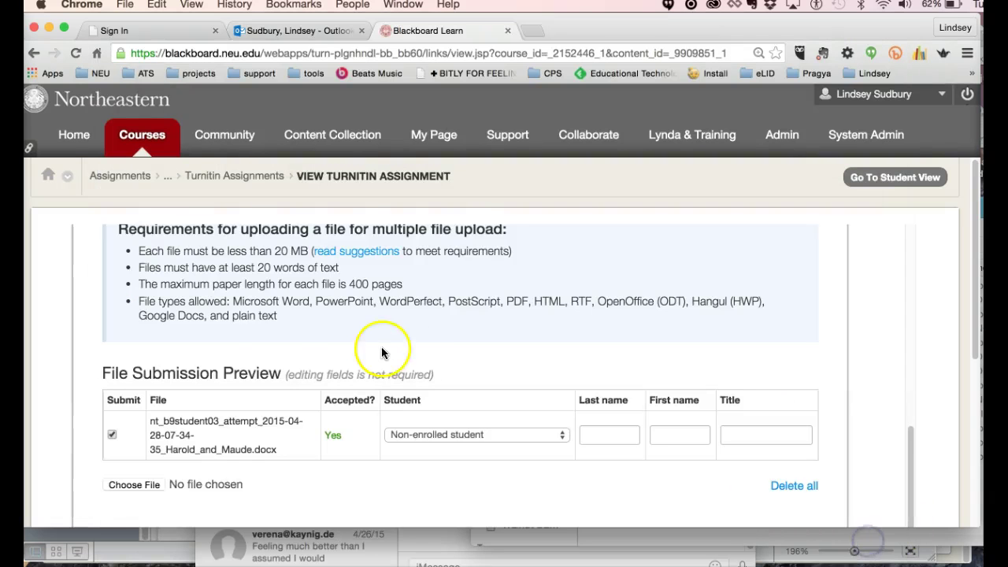
{"action": "scroll", "coordinate": [149, 429], "scroll_direction": "down", "scroll_amount": 1}
{"action": "left_click", "coordinate": [134, 471]}
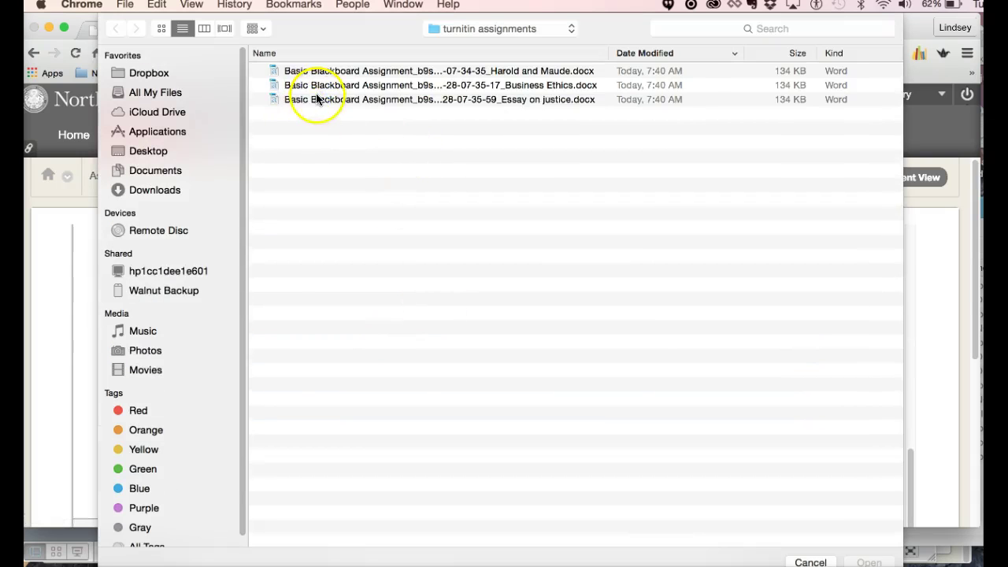
{"action": "left_click", "coordinate": [317, 99]}
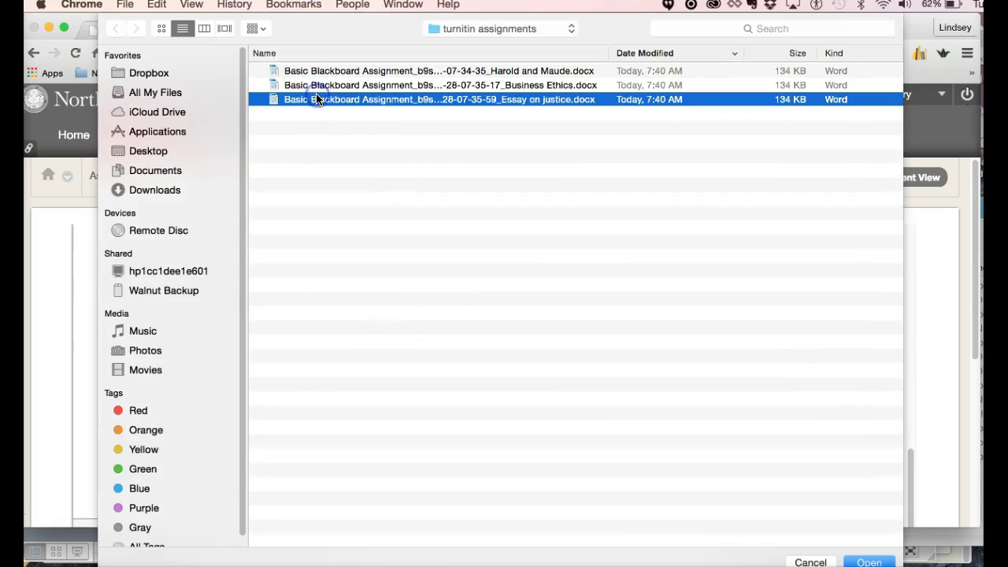
{"action": "left_click", "coordinate": [866, 561]}
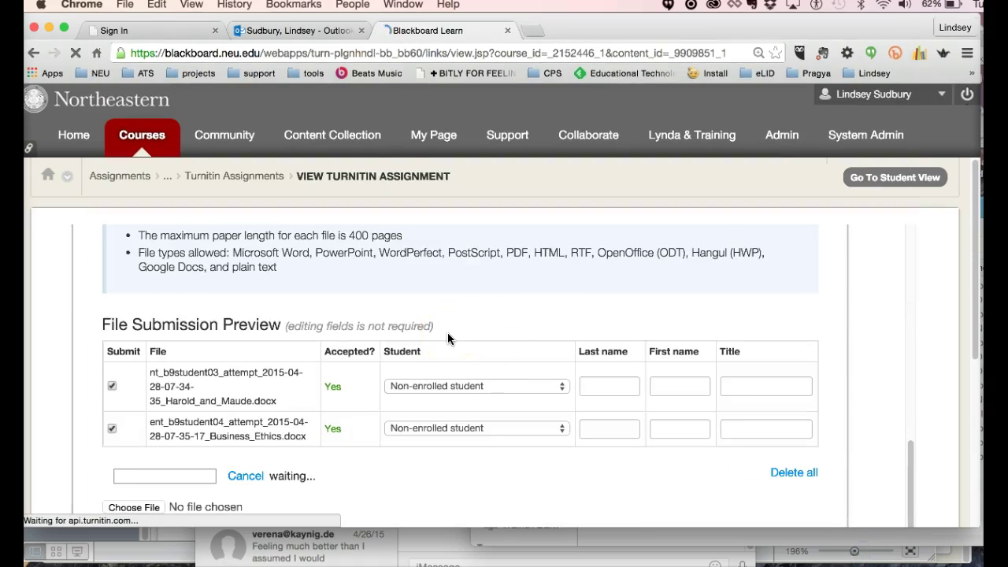
Step: Assign the Harold and Maude file to 03 Student, Business Ethics to 04 Student and Essay on justice to 05 Student
{"action": "left_click", "coordinate": [442, 385]}
{"action": "left_click", "coordinate": [436, 386]}
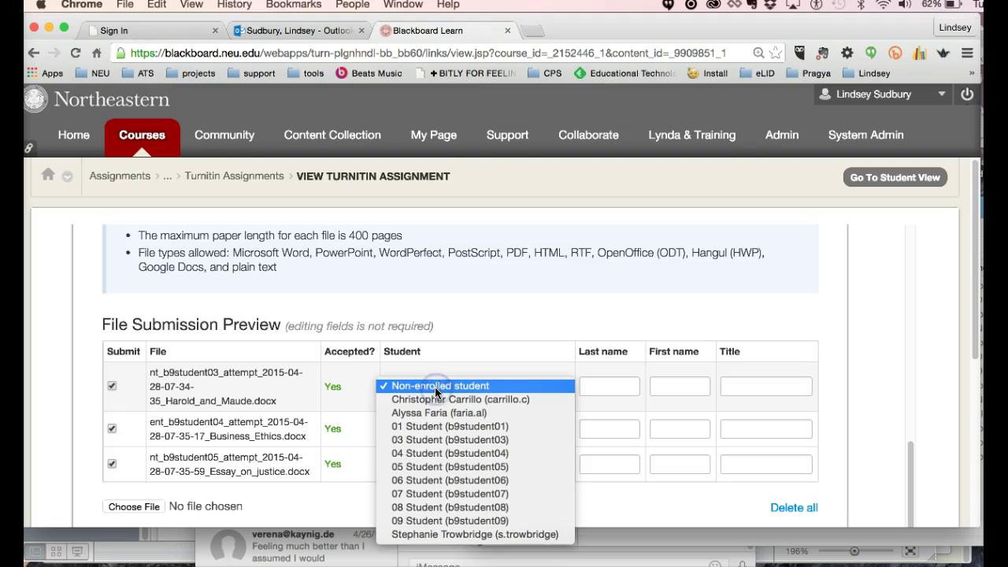
{"action": "left_click", "coordinate": [428, 440]}
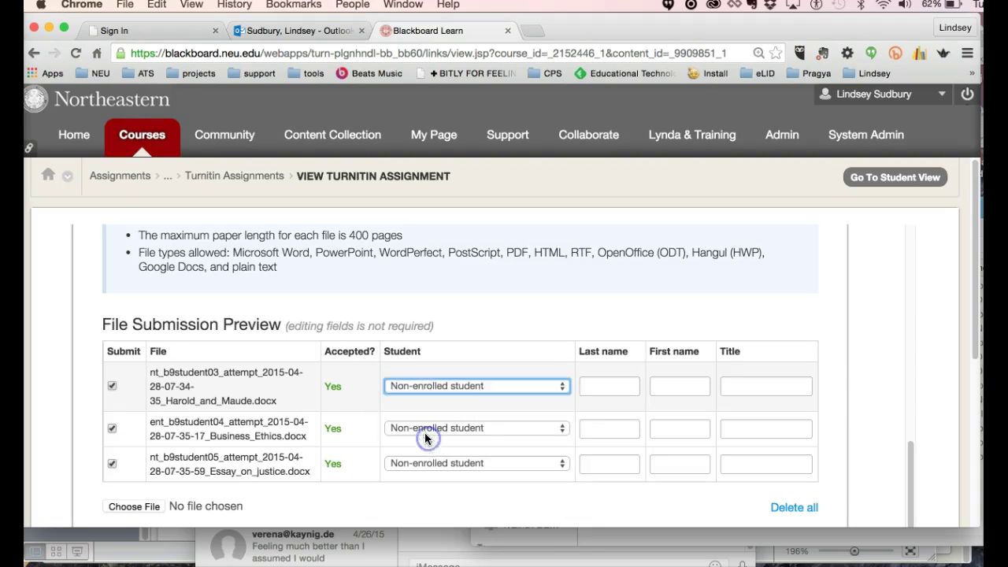
{"action": "left_click", "coordinate": [411, 426]}
{"action": "left_click", "coordinate": [412, 494]}
{"action": "left_click", "coordinate": [395, 464]}
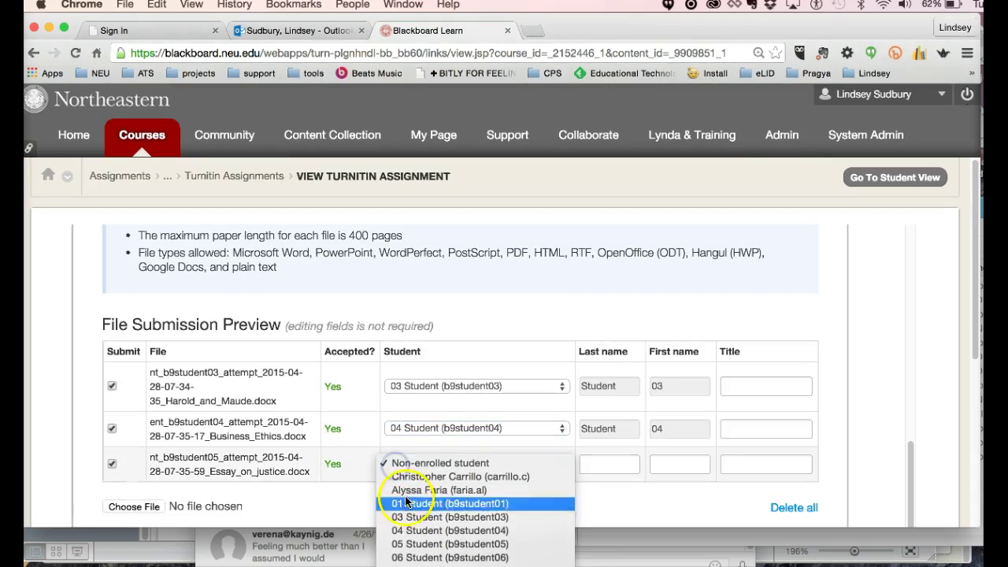
{"action": "left_click", "coordinate": [409, 532]}
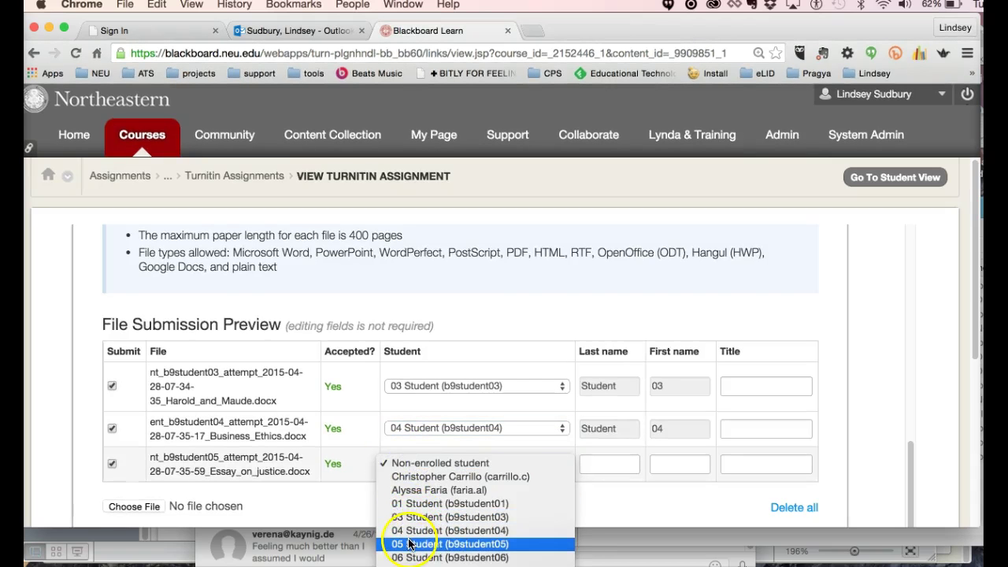
{"action": "left_click", "coordinate": [409, 544]}
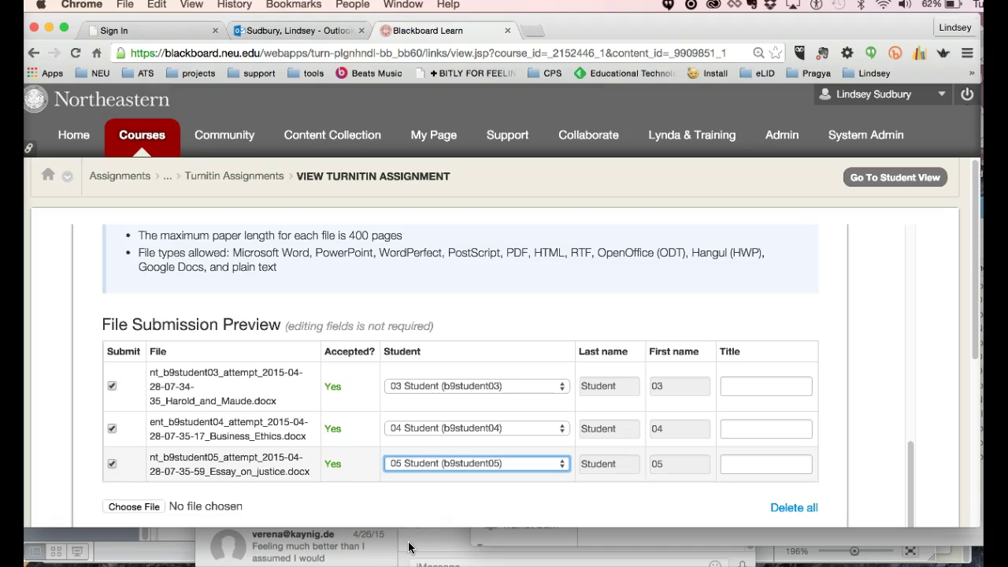
Step: Check the file names against their assigned students in the submission preview and upload the batch
{"action": "left_click", "coordinate": [157, 386]}
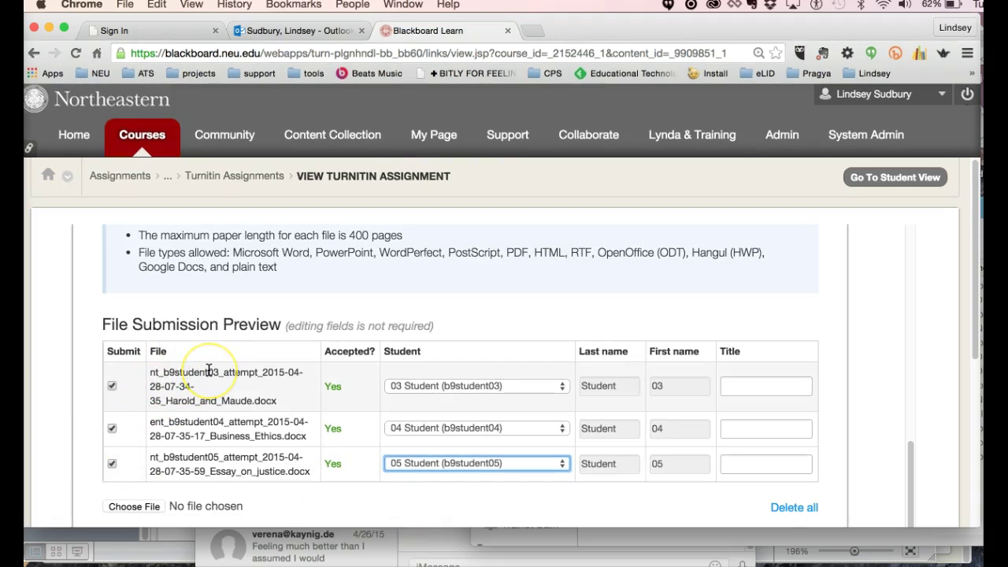
{"action": "scroll", "coordinate": [209, 370], "scroll_direction": "down", "scroll_amount": 2}
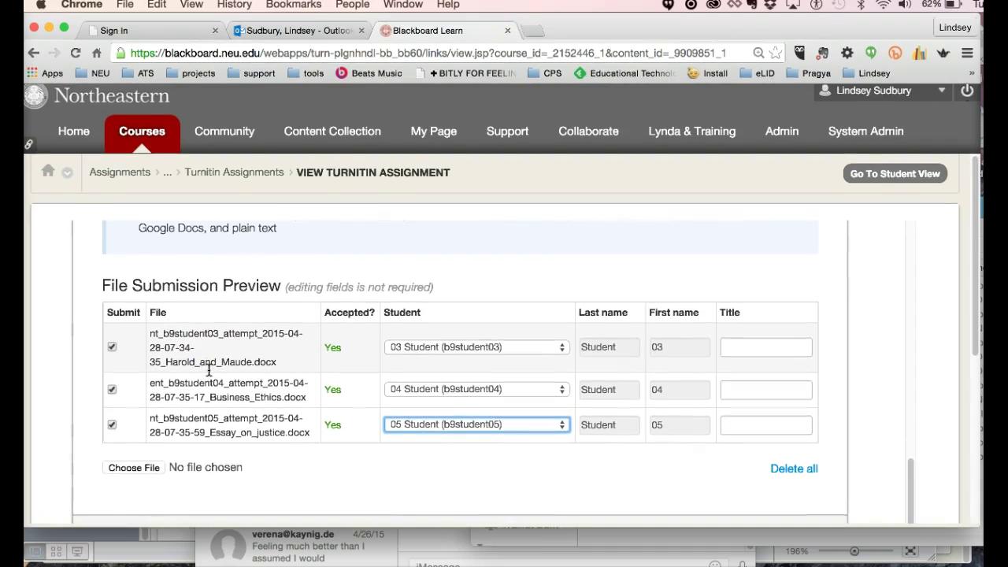
{"action": "scroll", "coordinate": [376, 462], "scroll_direction": "up", "scroll_amount": 6}
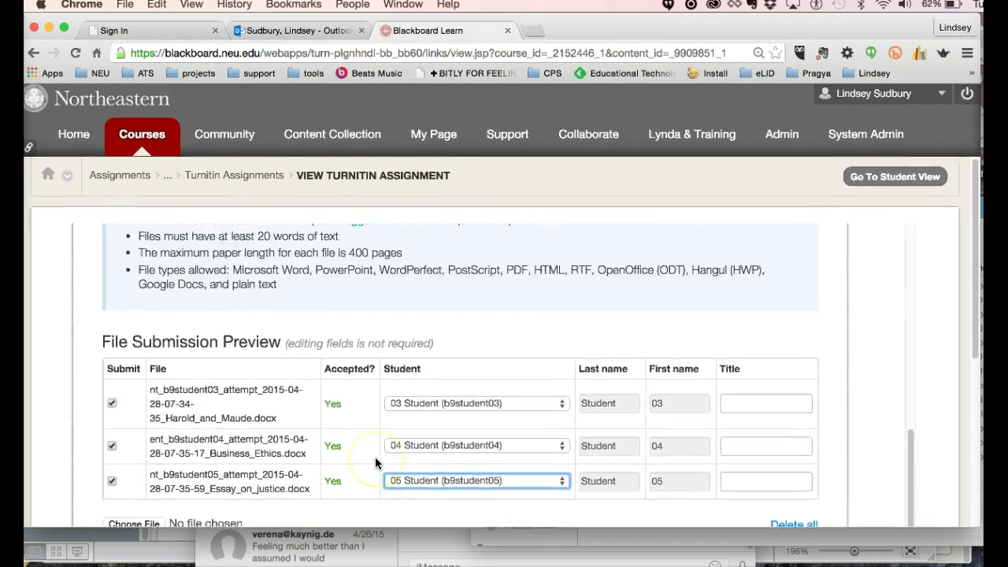
{"action": "scroll", "coordinate": [375, 463], "scroll_direction": "down", "scroll_amount": 6}
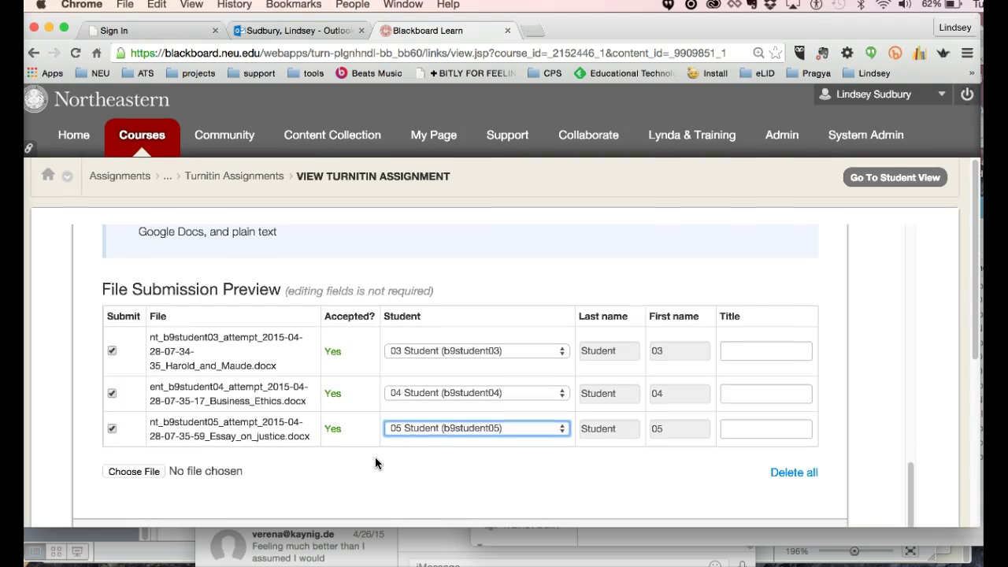
{"action": "scroll", "coordinate": [375, 457], "scroll_direction": "up", "scroll_amount": 12}
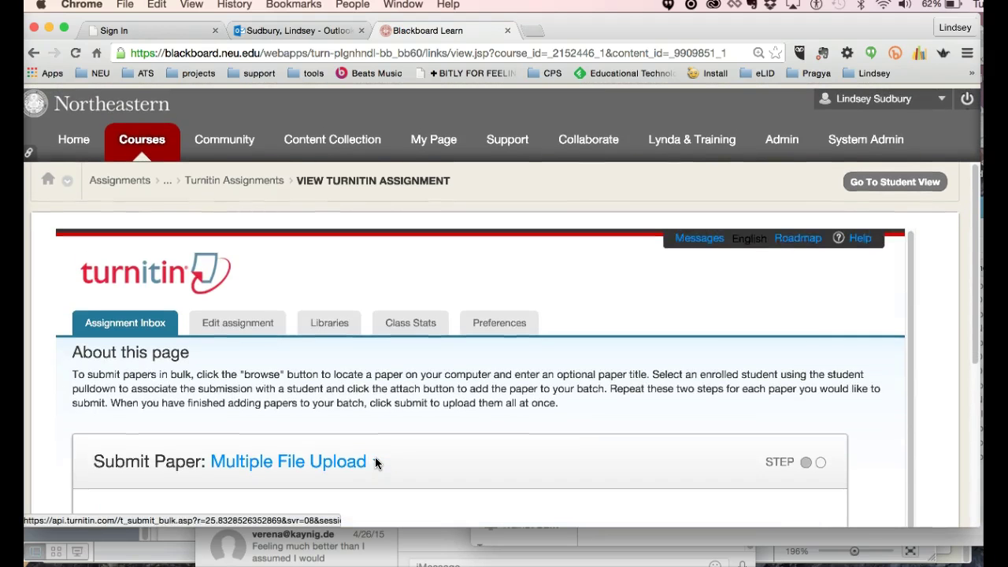
{"action": "scroll", "coordinate": [374, 462], "scroll_direction": "down", "scroll_amount": 12}
{"action": "left_click", "coordinate": [913, 441]}
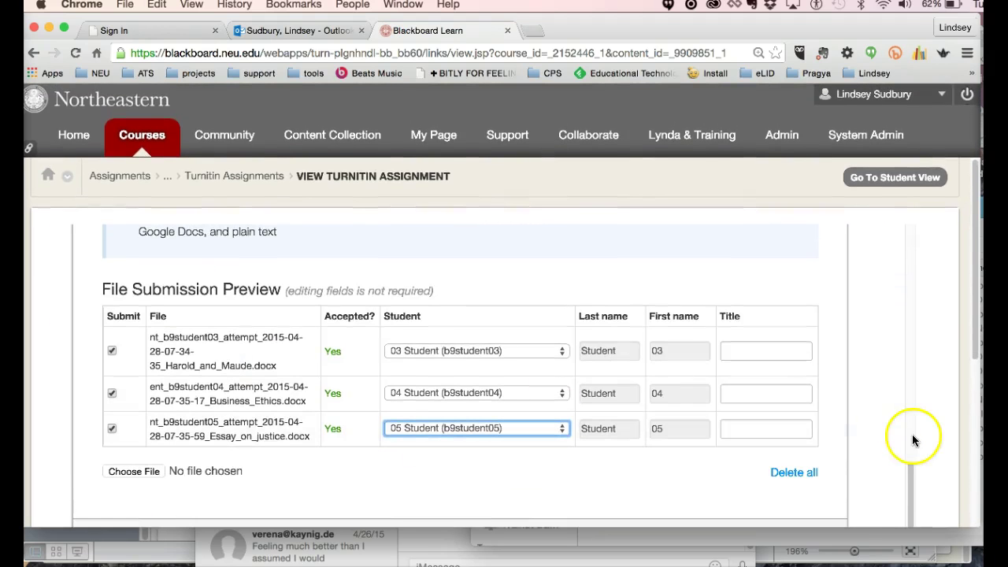
{"action": "scroll", "coordinate": [924, 436], "scroll_direction": "down", "scroll_amount": 5}
{"action": "left_click", "coordinate": [158, 337]}
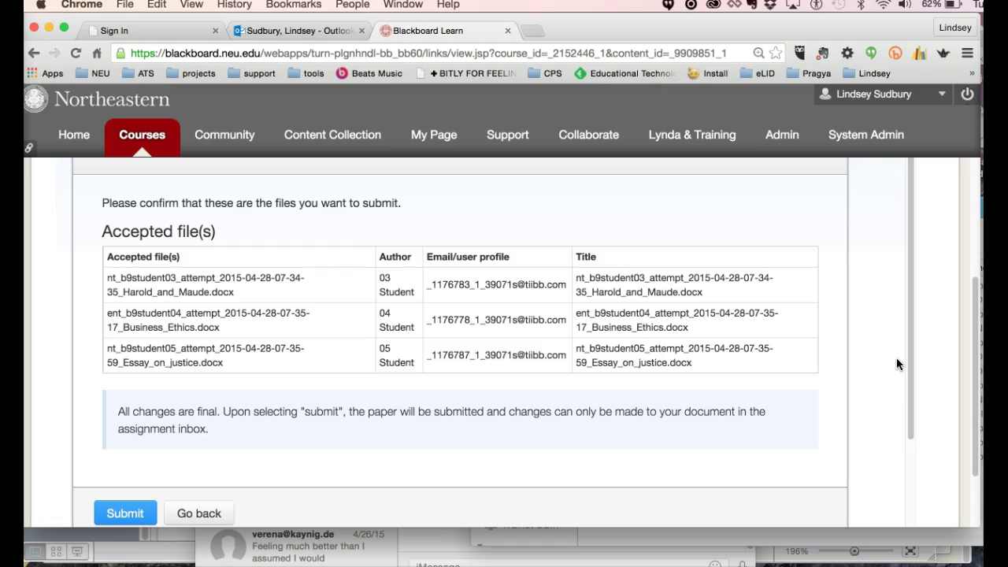
Step: Review the accepted files, their authors and titles, and the final-changes notice on the confirmation page
{"action": "scroll", "coordinate": [263, 417], "scroll_direction": "down", "scroll_amount": 1}
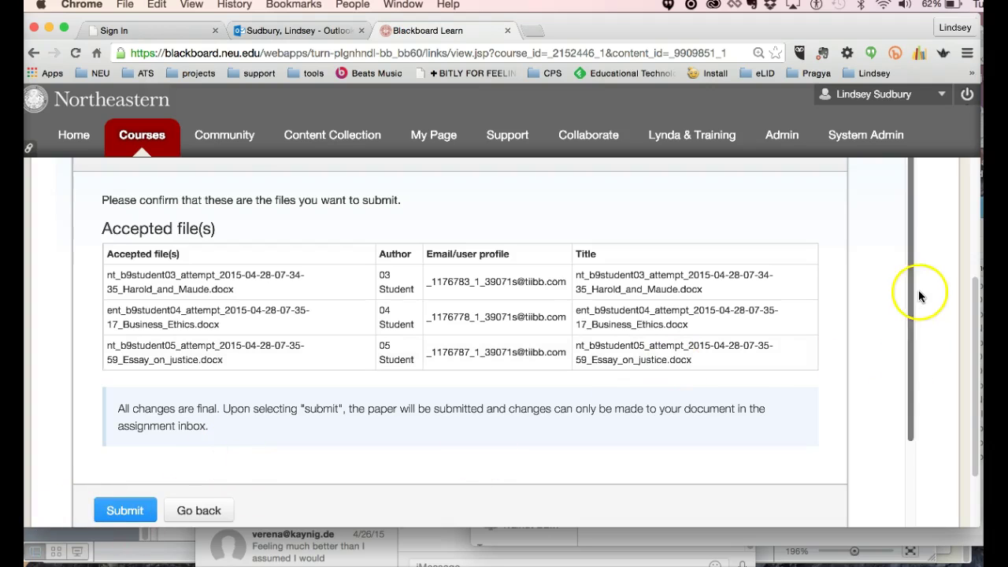
{"action": "scroll", "coordinate": [918, 290], "scroll_direction": "up", "scroll_amount": 3}
{"action": "scroll", "coordinate": [923, 291], "scroll_direction": "down", "scroll_amount": 2}
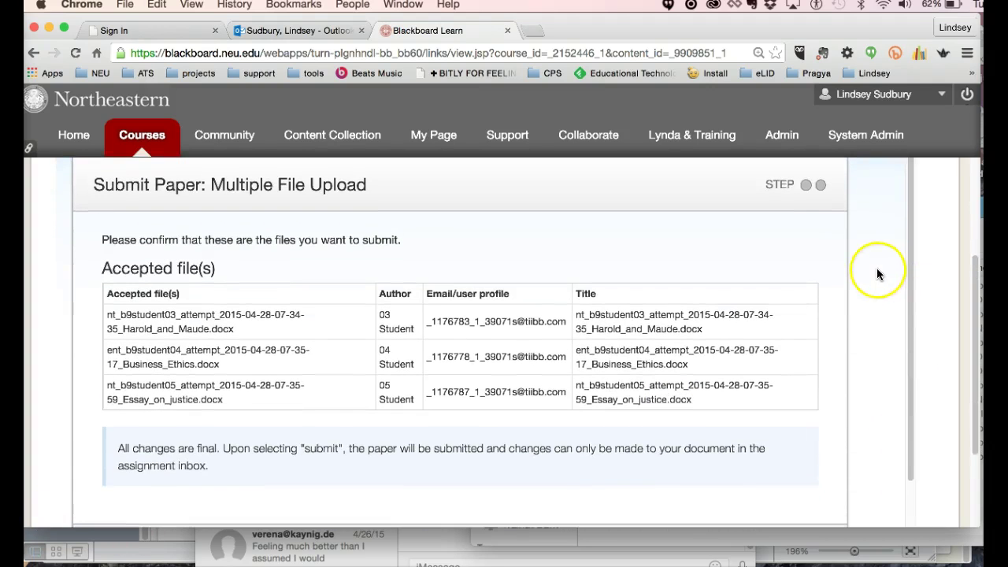
{"action": "scroll", "coordinate": [877, 270], "scroll_direction": "up", "scroll_amount": 4}
{"action": "scroll", "coordinate": [959, 271], "scroll_direction": "down", "scroll_amount": 1}
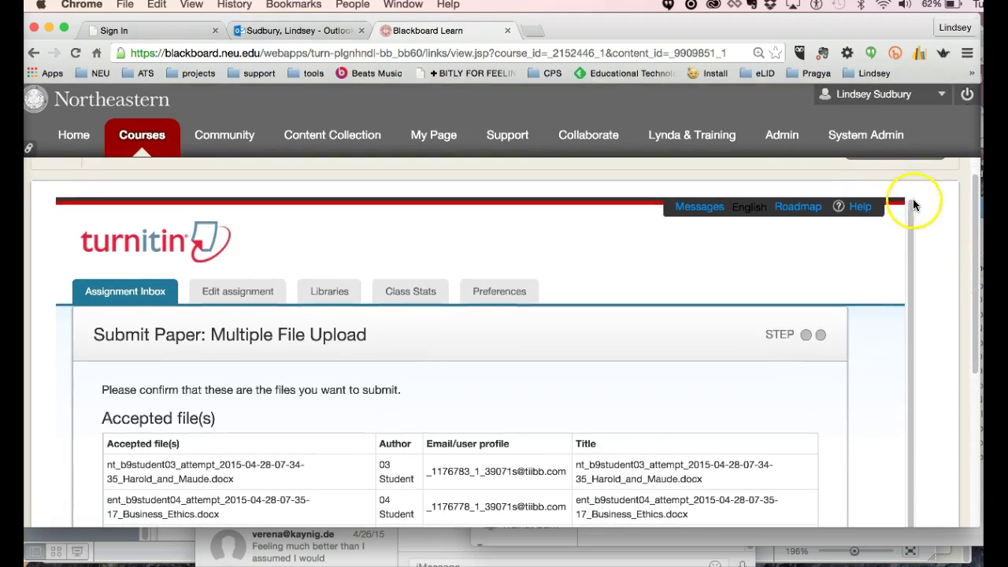
{"action": "scroll", "coordinate": [885, 428], "scroll_direction": "down", "scroll_amount": 5}
{"action": "scroll", "coordinate": [885, 427], "scroll_direction": "up", "scroll_amount": 5}
{"action": "scroll", "coordinate": [899, 411], "scroll_direction": "down", "scroll_amount": 7}
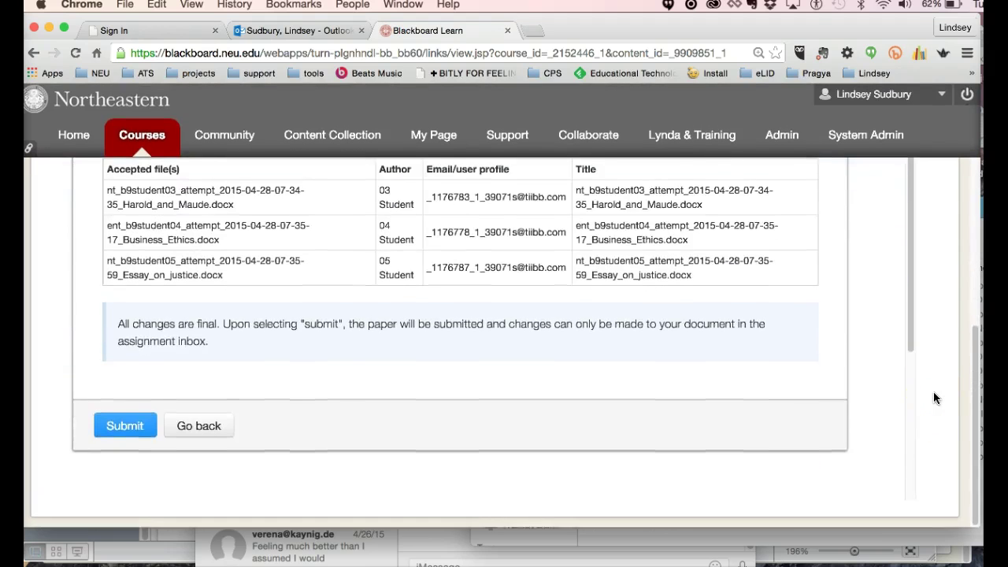
{"action": "scroll", "coordinate": [933, 397], "scroll_direction": "up", "scroll_amount": 5}
{"action": "scroll", "coordinate": [871, 394], "scroll_direction": "down", "scroll_amount": 4}
{"action": "scroll", "coordinate": [870, 388], "scroll_direction": "up", "scroll_amount": 3}
{"action": "scroll", "coordinate": [936, 335], "scroll_direction": "up", "scroll_amount": 4}
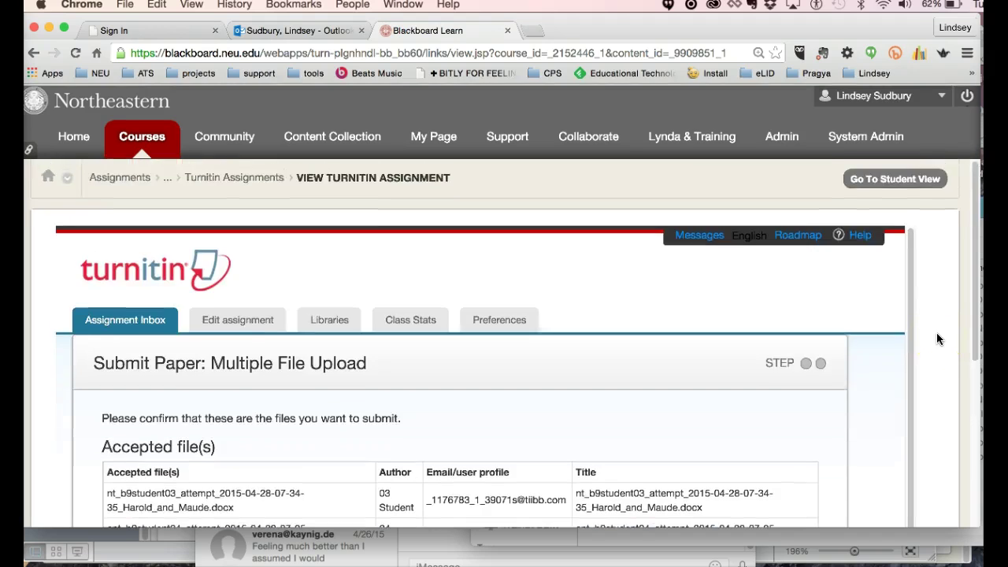
{"action": "scroll", "coordinate": [936, 337], "scroll_direction": "down", "scroll_amount": 8}
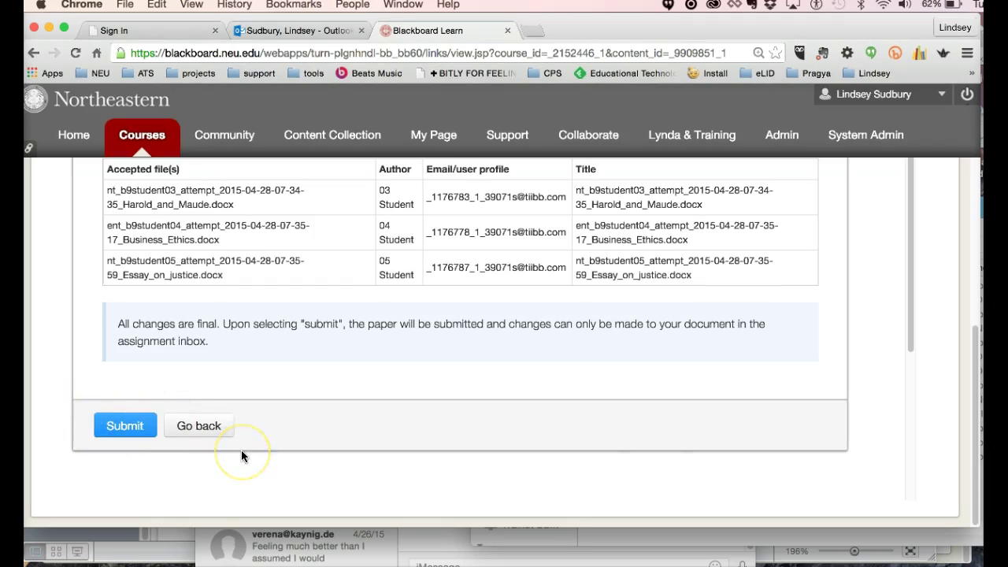
Step: Confirm the submission of the three accepted files to the Turnitin assignment
{"action": "left_click", "coordinate": [125, 429]}
{"action": "scroll", "coordinate": [878, 340], "scroll_direction": "down", "scroll_amount": 1}
{"action": "scroll", "coordinate": [876, 340], "scroll_direction": "up", "scroll_amount": 1}
{"action": "left_click", "coordinate": [124, 425]}
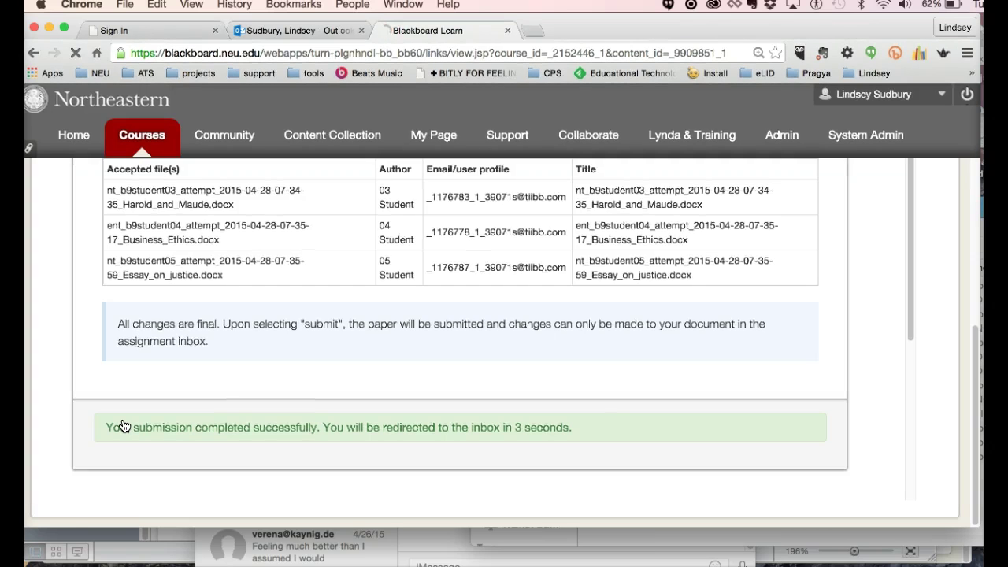
Step: Look over the submitted papers in the Turnitin version inbox and check the availability of 03 Student's similarity report
{"action": "scroll", "coordinate": [296, 396], "scroll_direction": "down", "scroll_amount": 3}
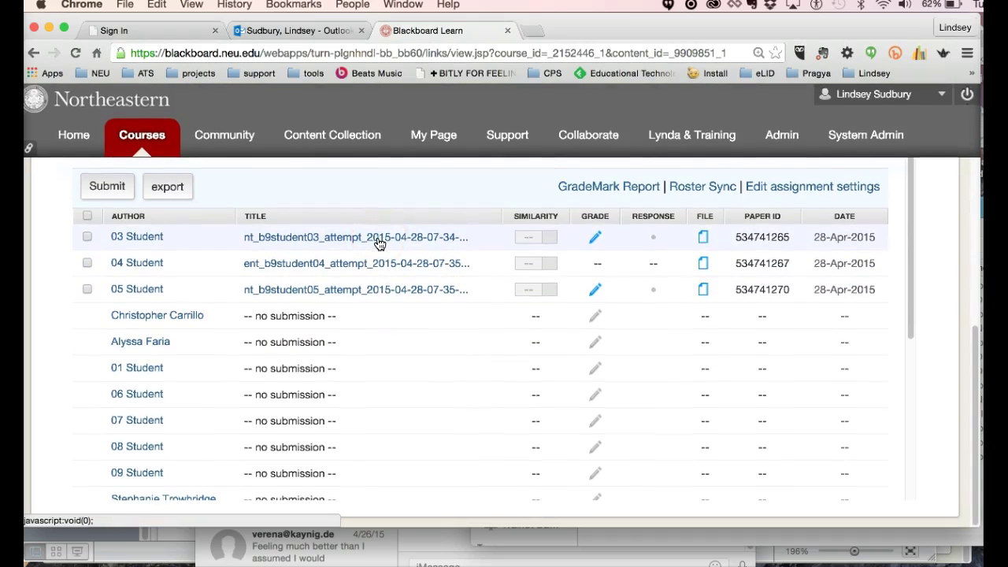
{"action": "scroll", "coordinate": [937, 276], "scroll_direction": "up", "scroll_amount": 3}
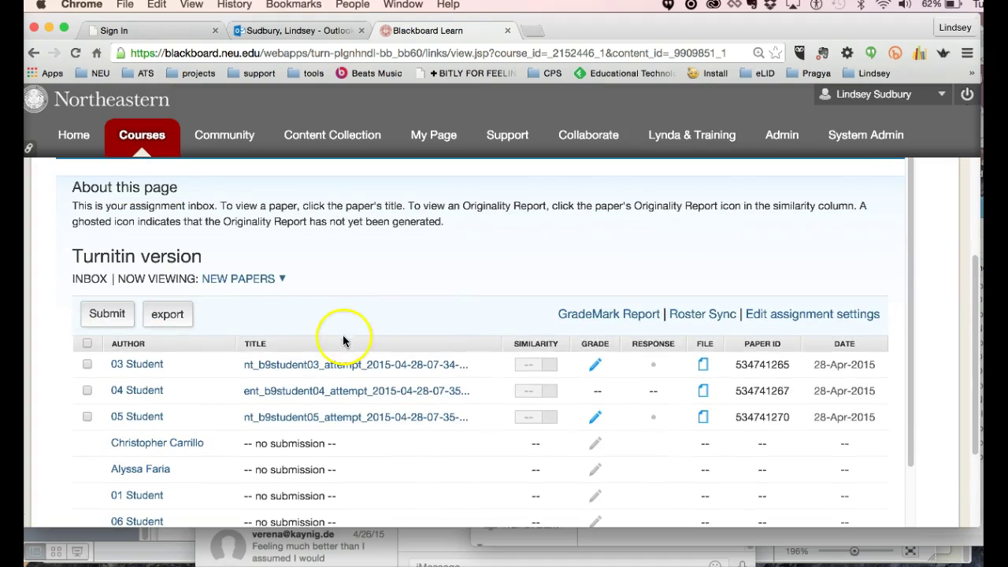
{"action": "left_click", "coordinate": [525, 364]}
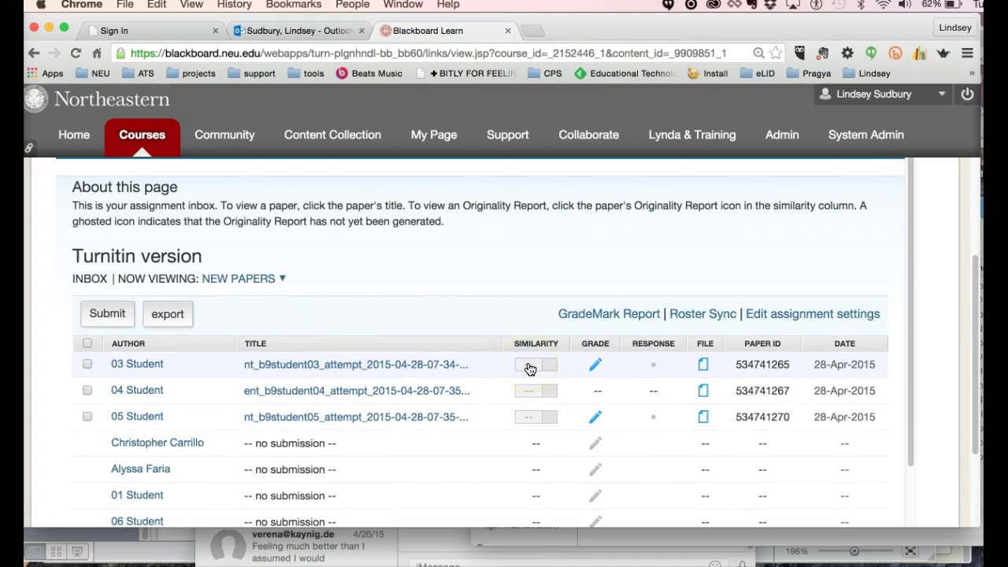
{"action": "mouse_move", "coordinate": [530, 370]}
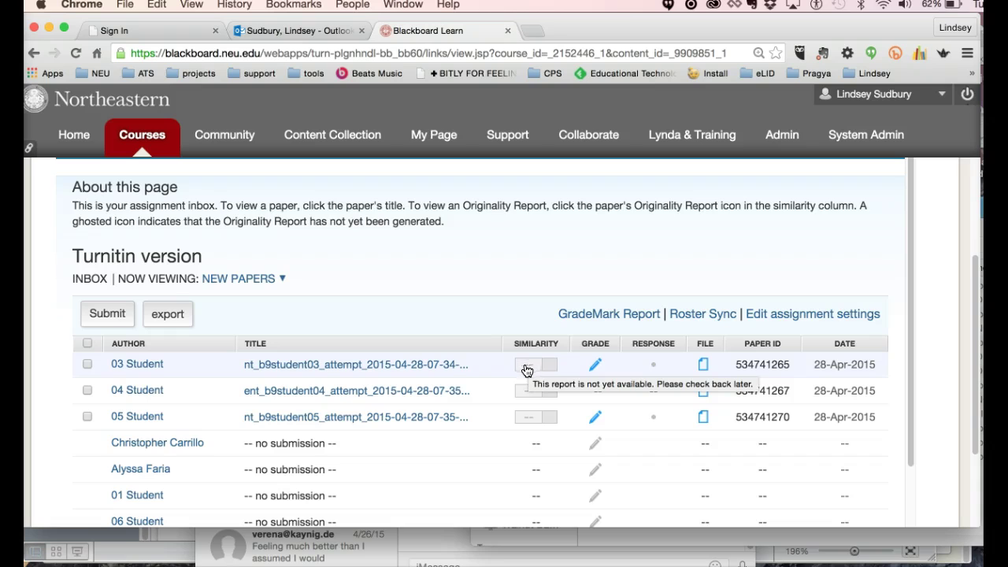
Step: Open 03 Student's paper for grading despite the draft submission warning, and show its originality matches
{"action": "left_click", "coordinate": [596, 366]}
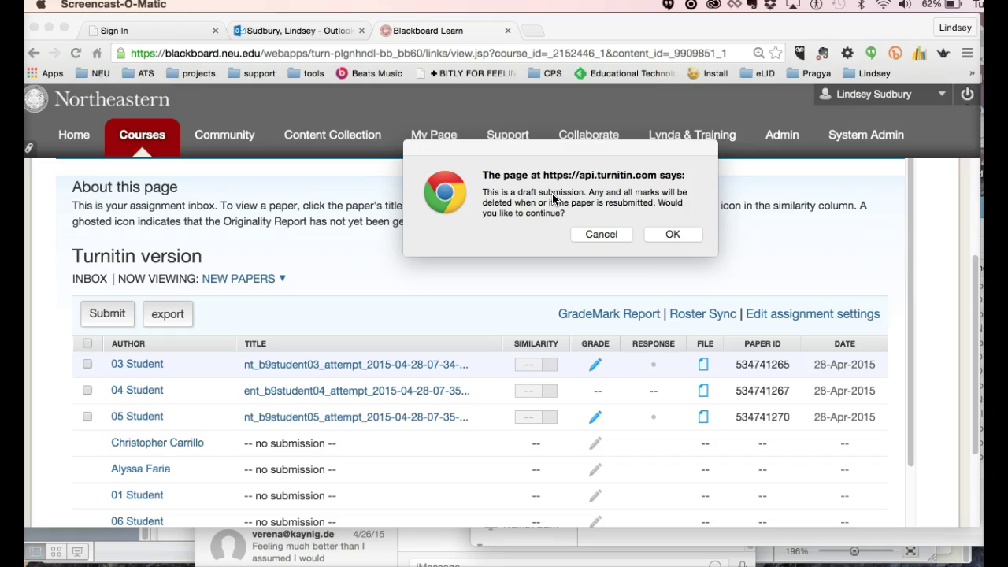
{"action": "left_click", "coordinate": [673, 236]}
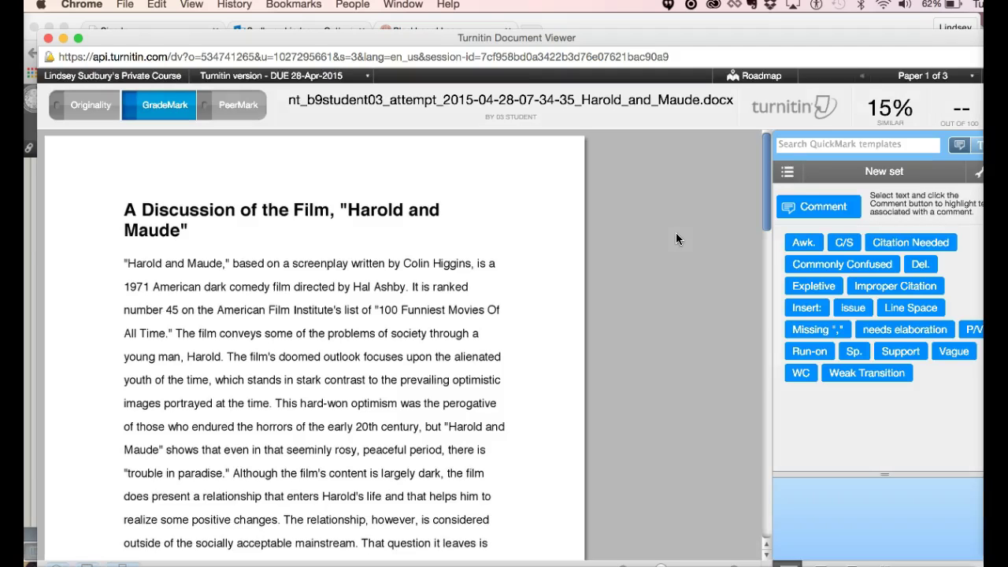
{"action": "left_click", "coordinate": [91, 118]}
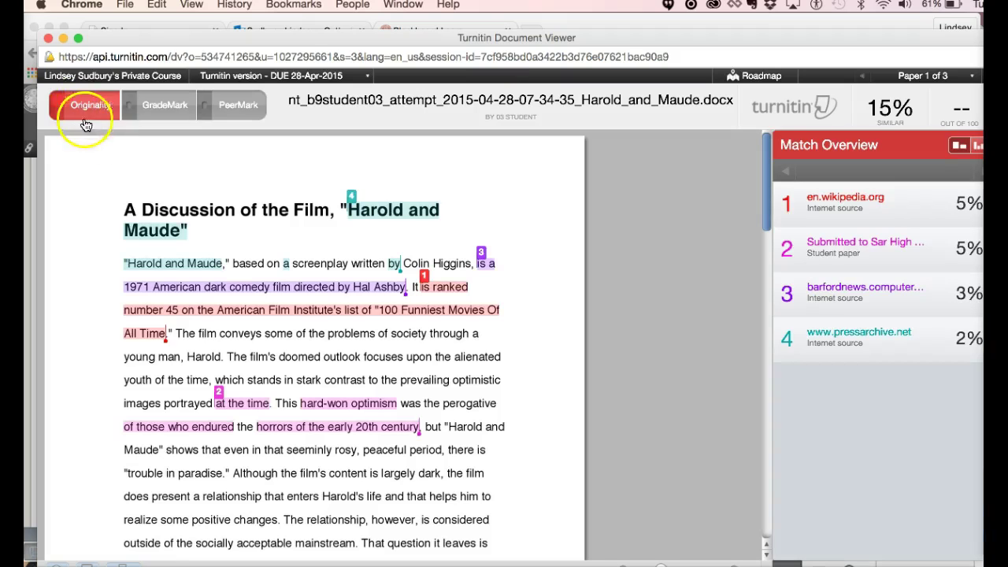
Step: Return to GradeMark, place a Commonly Confused QuickMark on the "100 Funniest Movies Of" line, and save its comment
{"action": "left_click", "coordinate": [159, 115]}
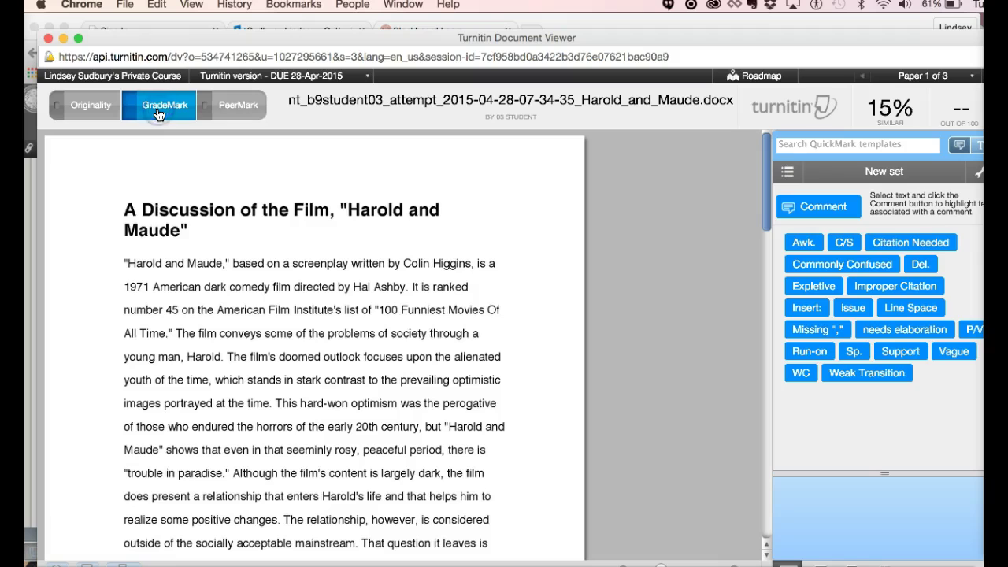
{"action": "mouse_move", "coordinate": [861, 266]}
{"action": "left_click_drag", "start_coordinate": [861, 266], "coordinate": [419, 311]}
{"action": "left_click", "coordinate": [634, 345]}
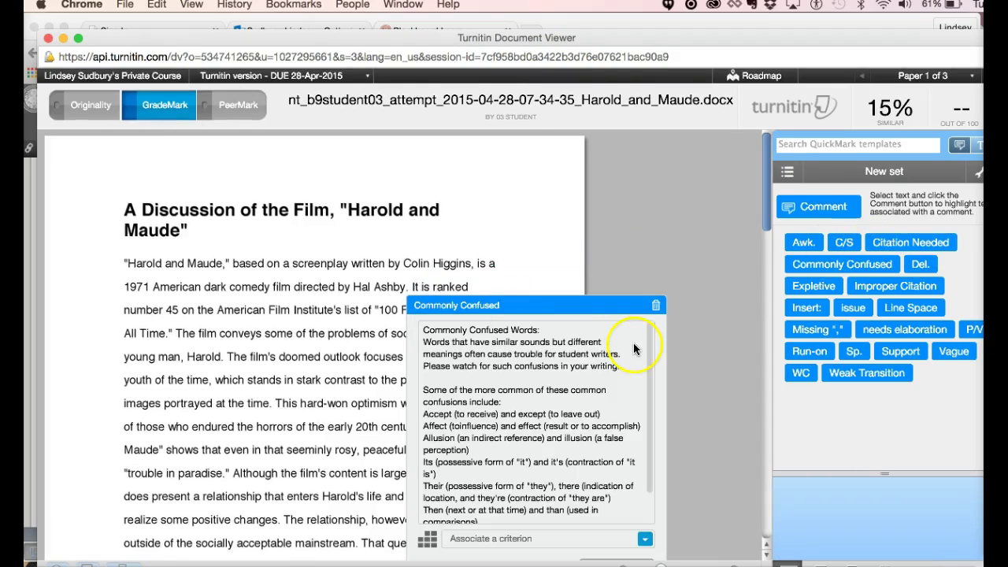
{"action": "scroll", "coordinate": [524, 504], "scroll_direction": "down", "scroll_amount": 2}
{"action": "left_click", "coordinate": [727, 483]}
{"action": "scroll", "coordinate": [728, 483], "scroll_direction": "down", "scroll_amount": 3}
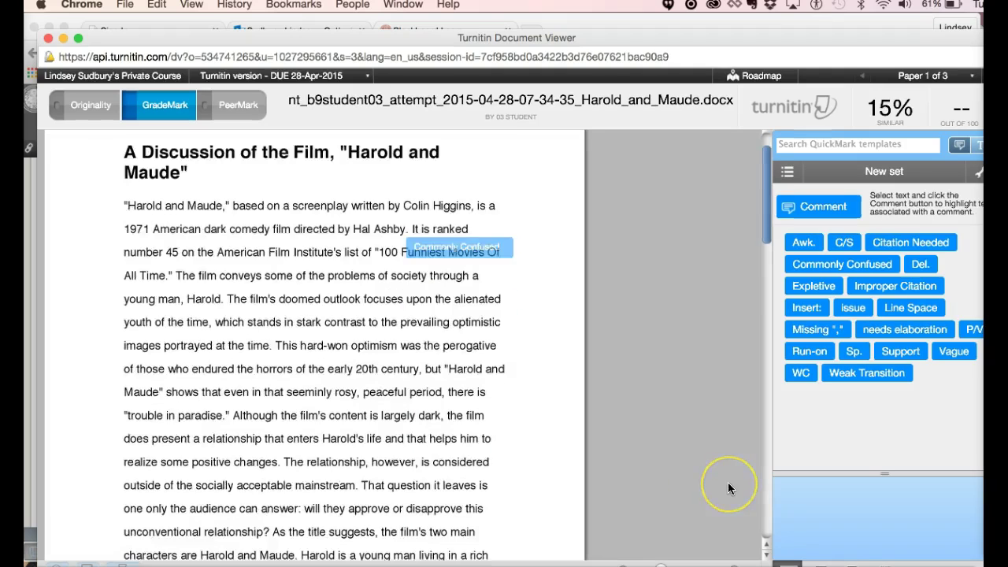
{"action": "scroll", "coordinate": [727, 488], "scroll_direction": "down", "scroll_amount": 1}
{"action": "left_click", "coordinate": [472, 158]}
{"action": "left_click", "coordinate": [608, 413]}
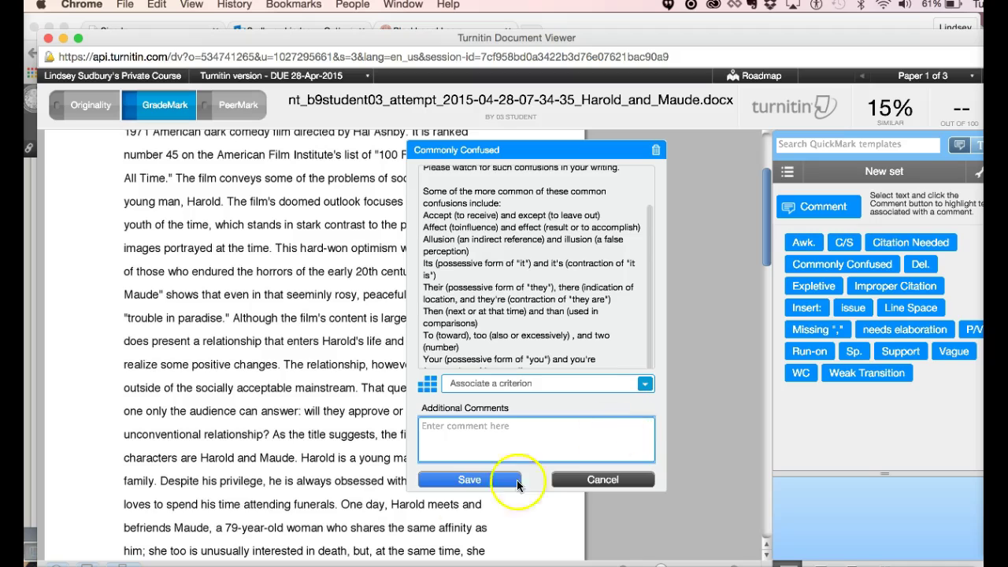
{"action": "left_click", "coordinate": [470, 480]}
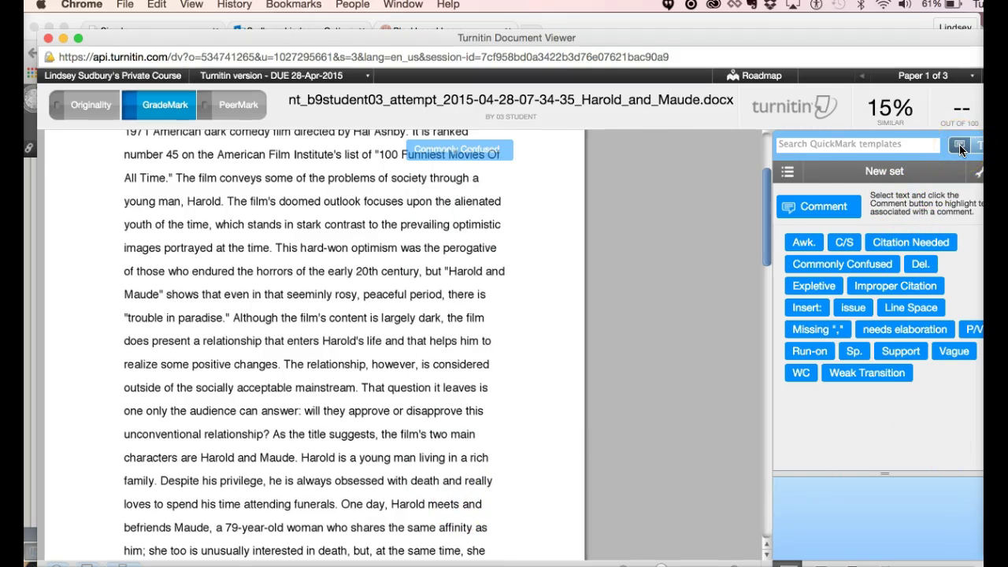
Step: Add the comment "here's a comment" at the "doomed outlook" line and save it as a QuickMark titled "general comment" in New set
{"action": "left_click", "coordinate": [807, 207]}
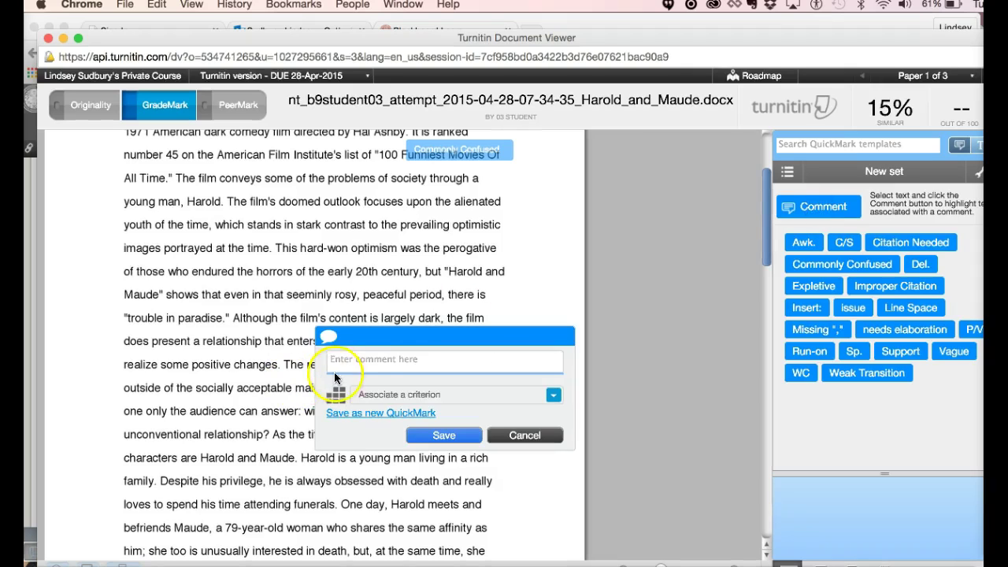
{"action": "left_click", "coordinate": [805, 208]}
{"action": "mouse_move", "coordinate": [425, 335]}
{"action": "left_mouse_down"}
{"action": "mouse_move", "coordinate": [473, 248]}
{"action": "mouse_move", "coordinate": [414, 236]}
{"action": "mouse_move", "coordinate": [344, 194]}
{"action": "left_mouse_up"}
{"action": "left_click", "coordinate": [340, 220]}
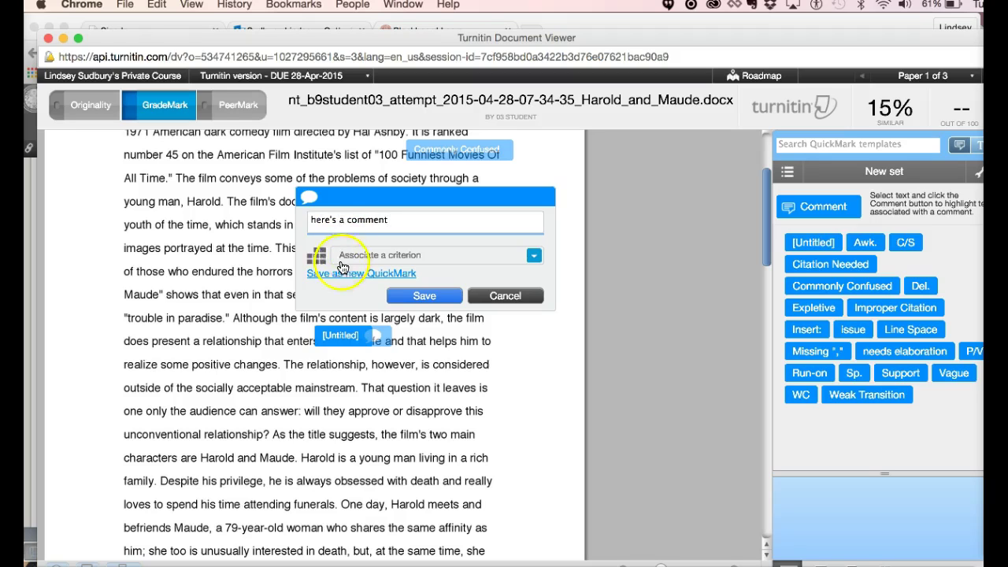
{"action": "left_click", "coordinate": [335, 275]}
{"action": "left_click", "coordinate": [439, 291]}
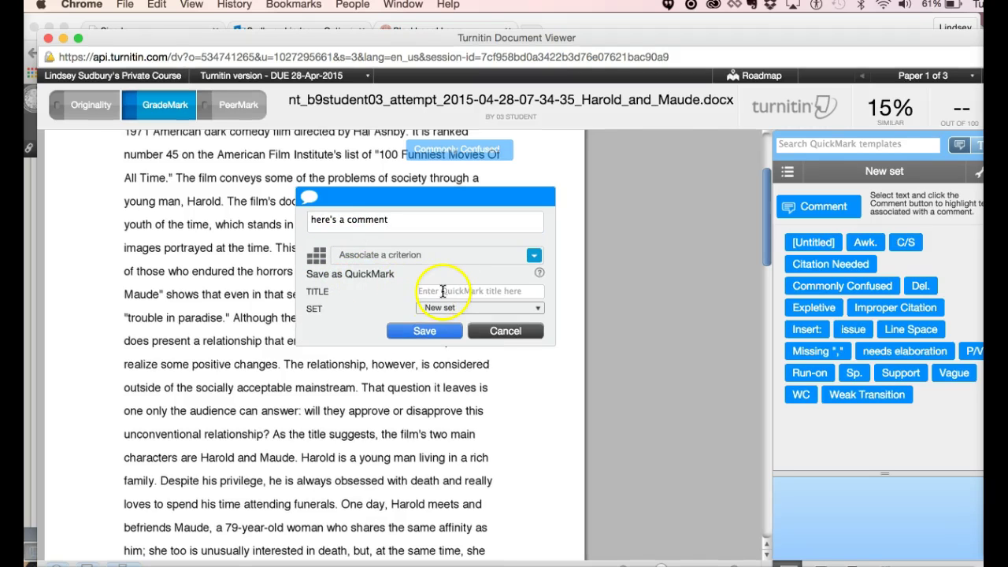
{"action": "left_click", "coordinate": [442, 291]}
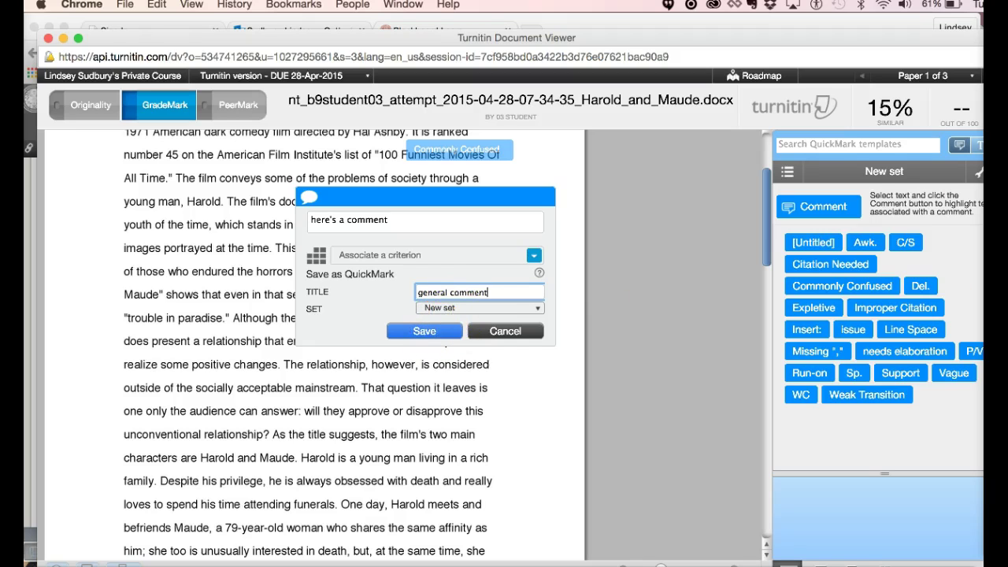
{"action": "left_click", "coordinate": [427, 331]}
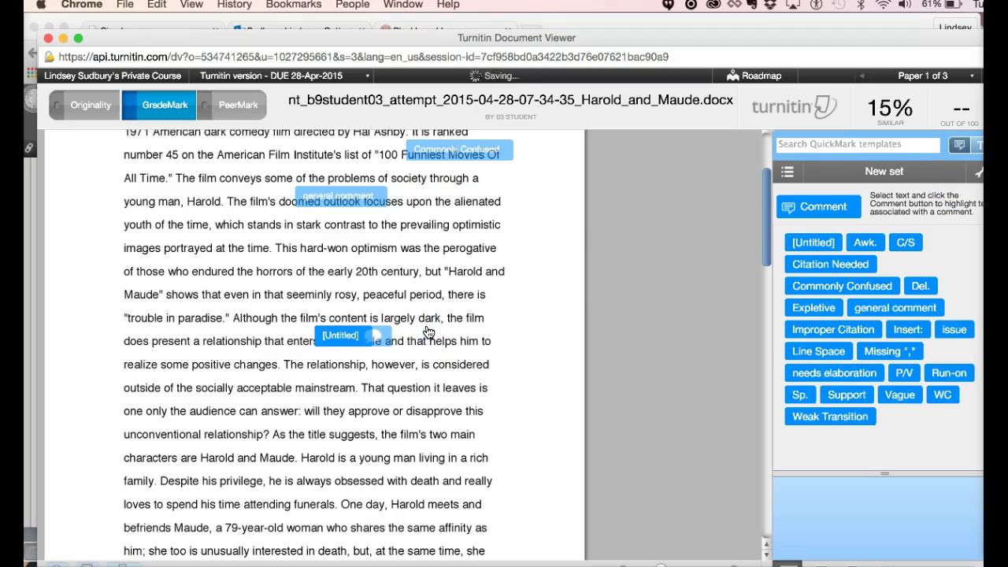
Step: Place the "general comment" QuickMark at the end of the "unconventional relationship?" line
{"action": "left_click_drag", "start_coordinate": [872, 307], "coordinate": [492, 437]}
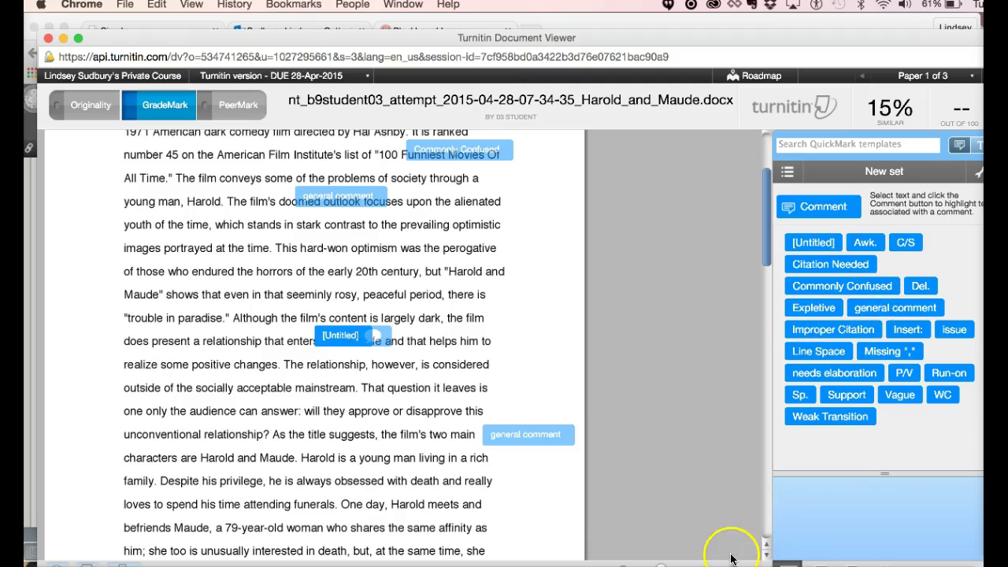
{"action": "left_click", "coordinate": [520, 436]}
{"action": "left_click", "coordinate": [946, 430]}
Step: Score the paper in the CCSS 9th-10th_v3 rubric: 15 for Development, 1 for Organization and the third level for Style
{"action": "left_click_drag", "start_coordinate": [981, 564], "coordinate": [977, 558]}
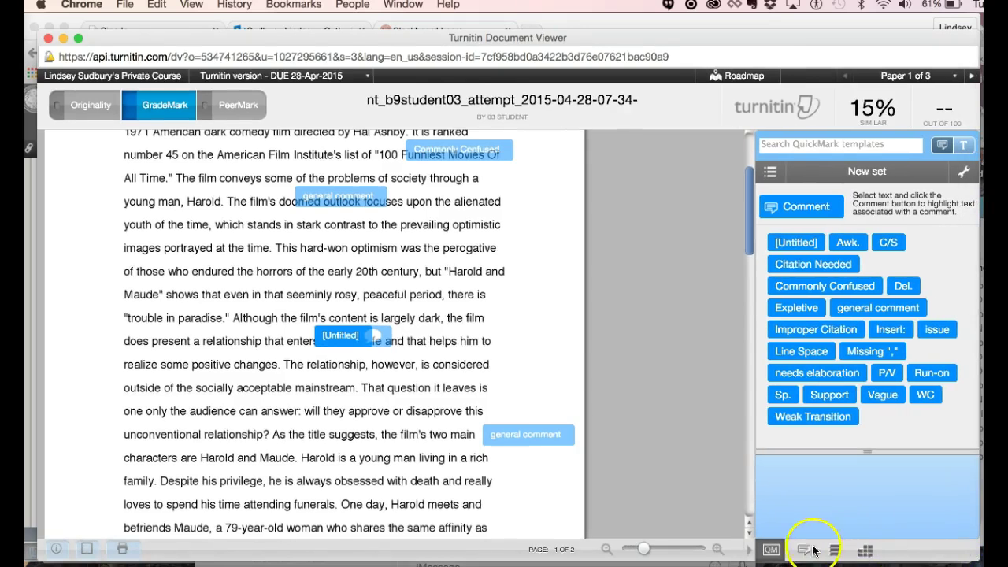
{"action": "left_click", "coordinate": [865, 550]}
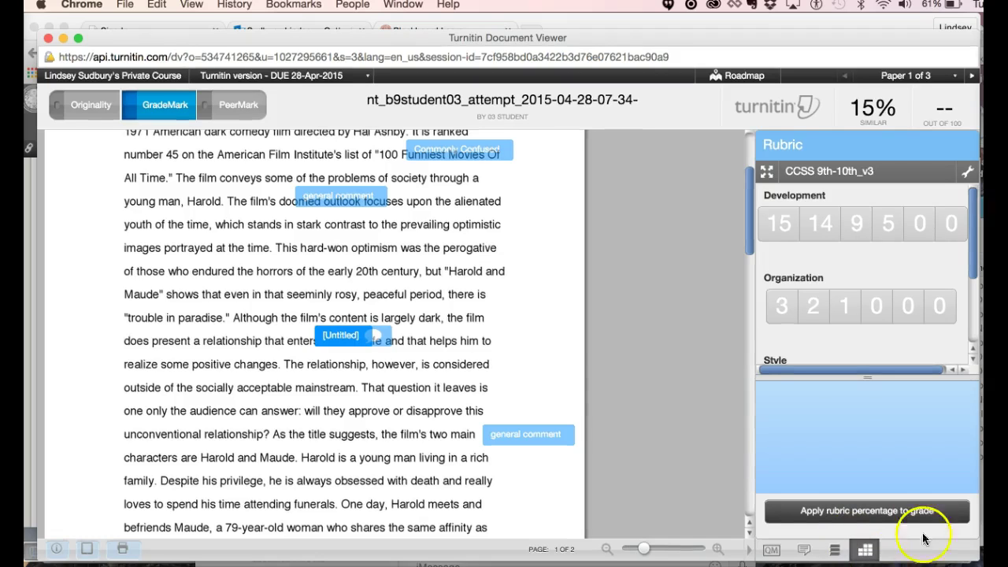
{"action": "mouse_move", "coordinate": [848, 238]}
{"action": "left_click", "coordinate": [787, 223]}
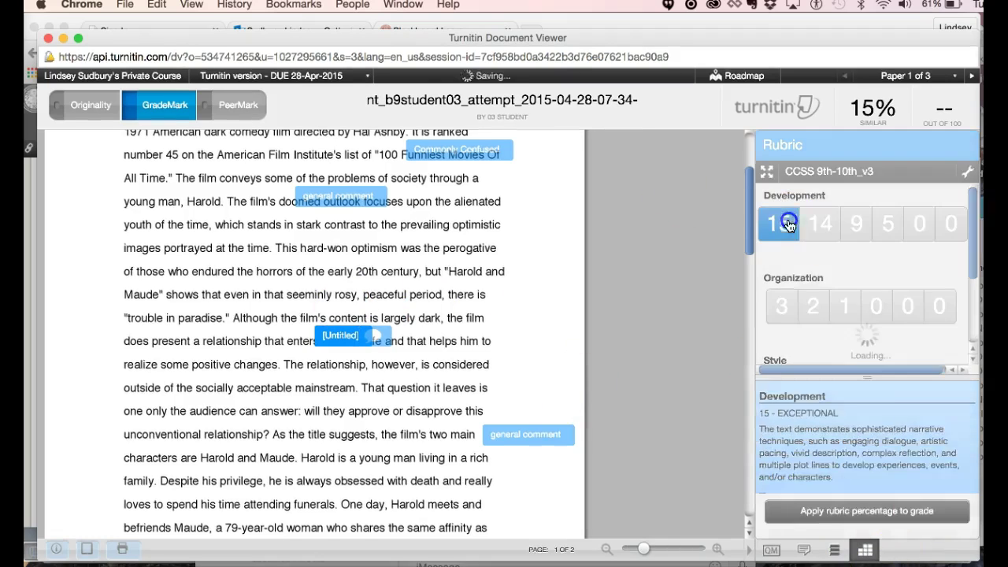
{"action": "left_click", "coordinate": [841, 309]}
{"action": "left_click", "coordinate": [839, 316]}
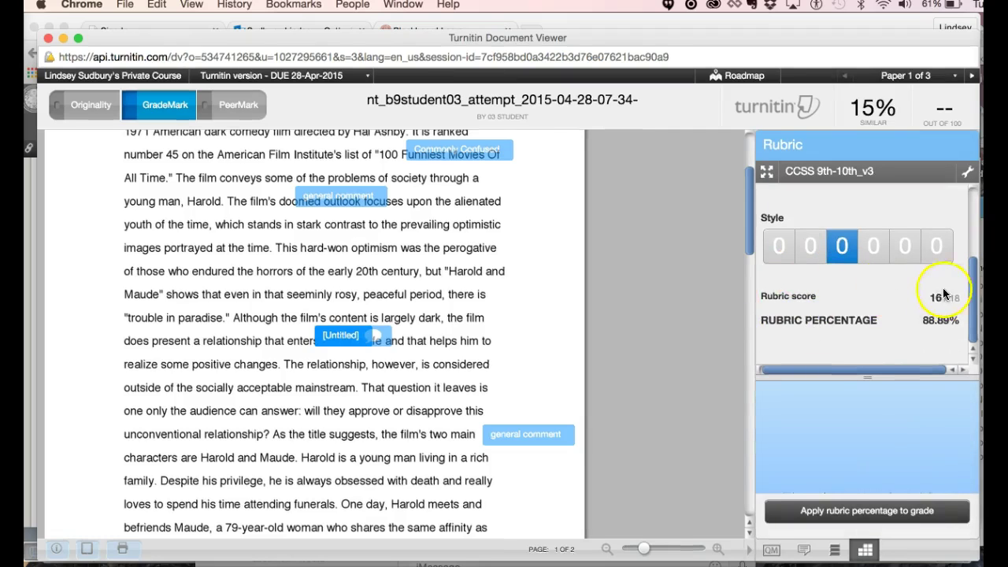
Step: Apply the rubric percentage to the paper's grade and move on to the next submitted paper
{"action": "scroll", "coordinate": [933, 326], "scroll_direction": "up", "scroll_amount": 3}
{"action": "left_click", "coordinate": [836, 511]}
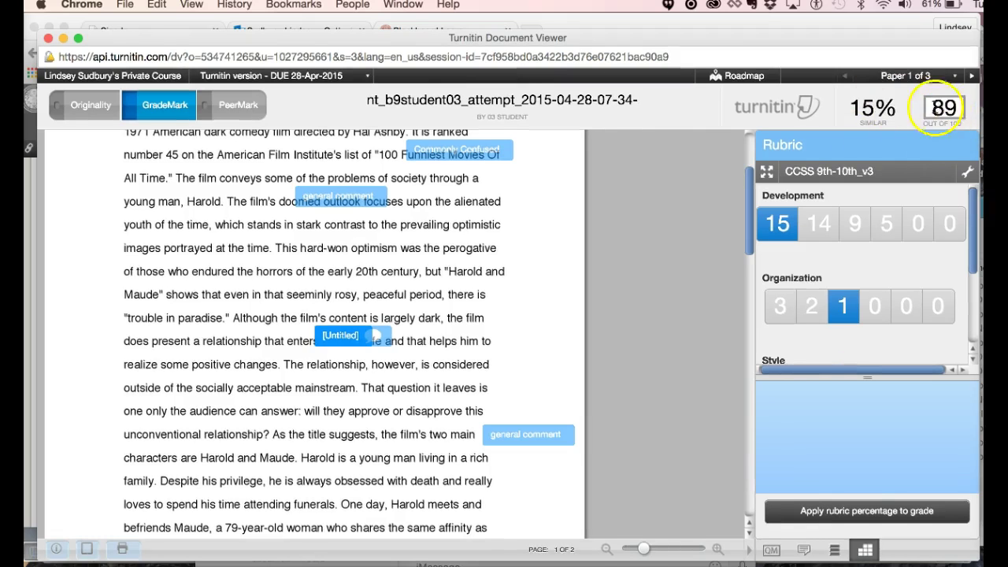
{"action": "left_click", "coordinate": [972, 76]}
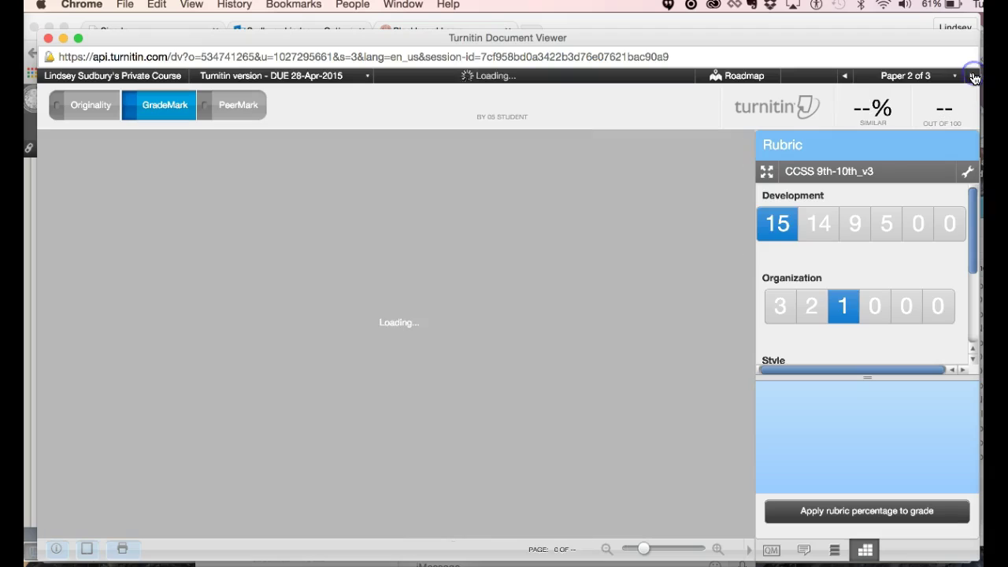